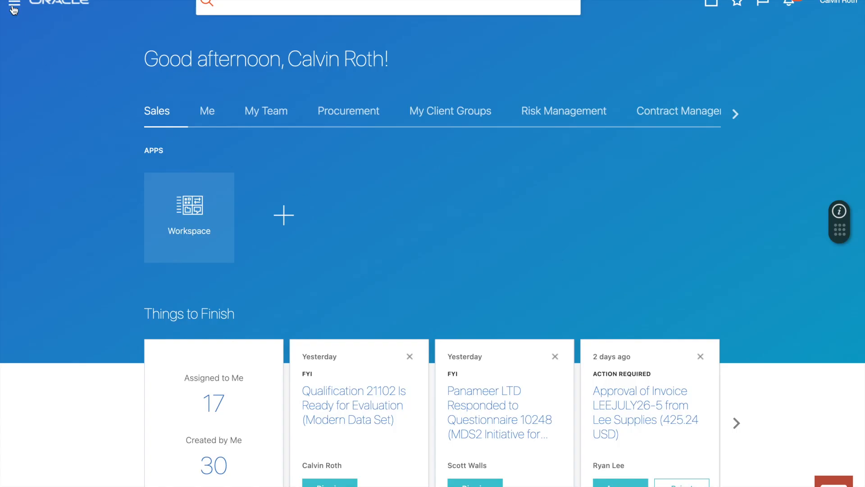
Go to Procurement > Supplier Qualification and show its tasks panel.
left_click(14, 9)
left_click(40, 115)
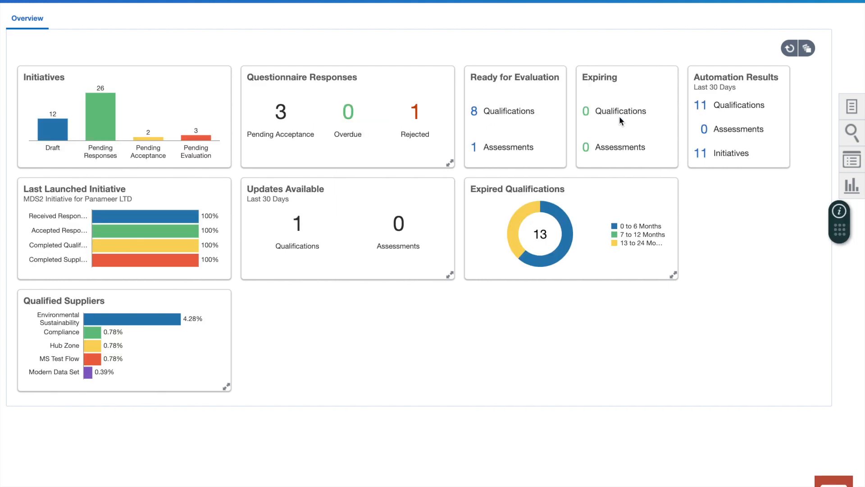
left_click(852, 108)
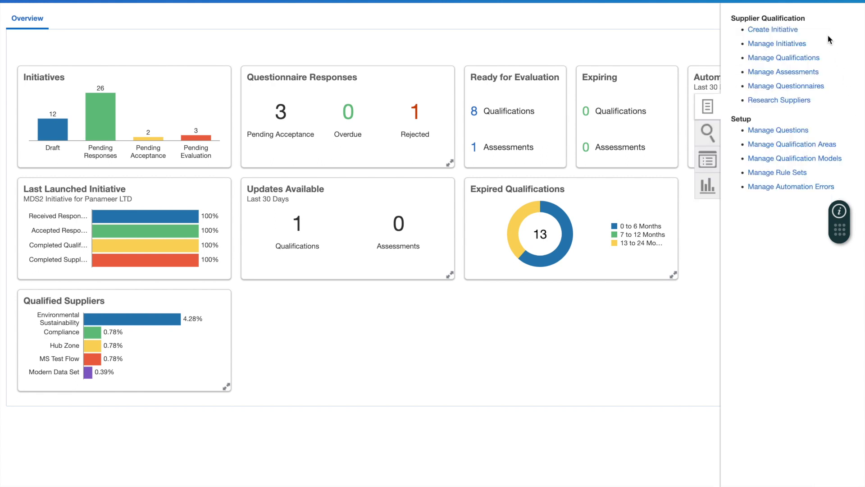
Create a qualification initiative titled 'Data Modernization Efforts' (initiative 10251).
left_click(773, 30)
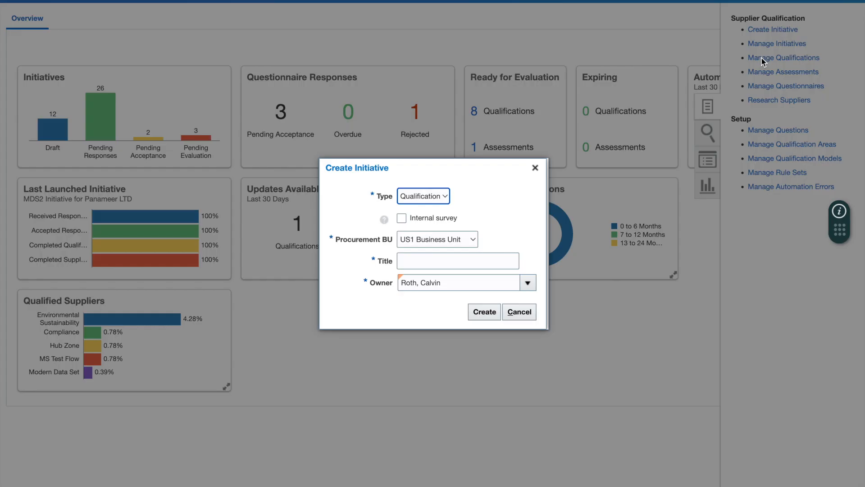
left_click(428, 261)
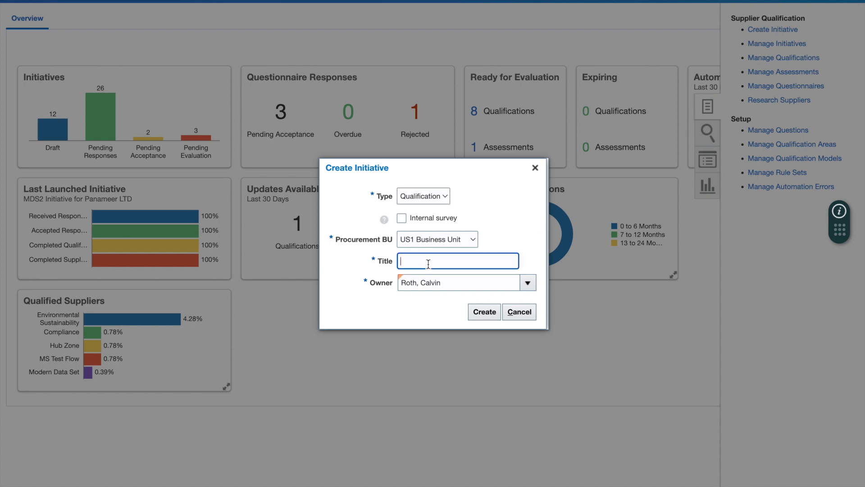
type("Data Modernization Efforts")
left_click(490, 311)
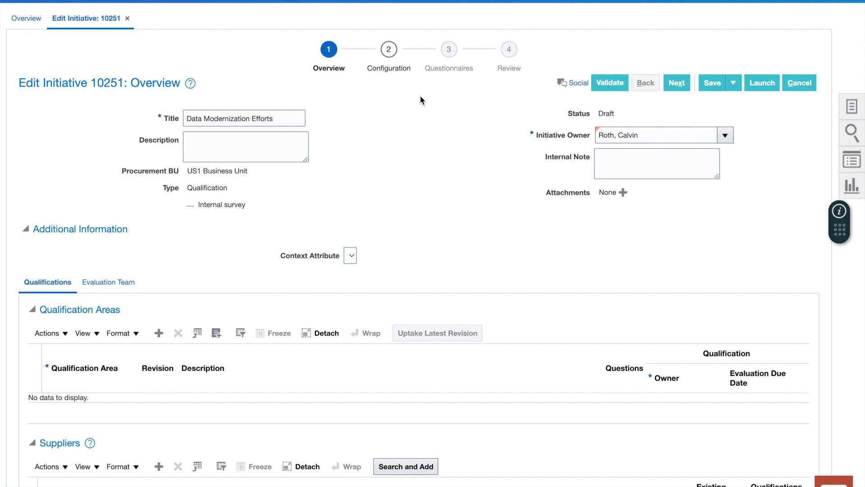
Enter the description 'We are looking to modernize the conversted data from our legacy application.'.
left_click(249, 152)
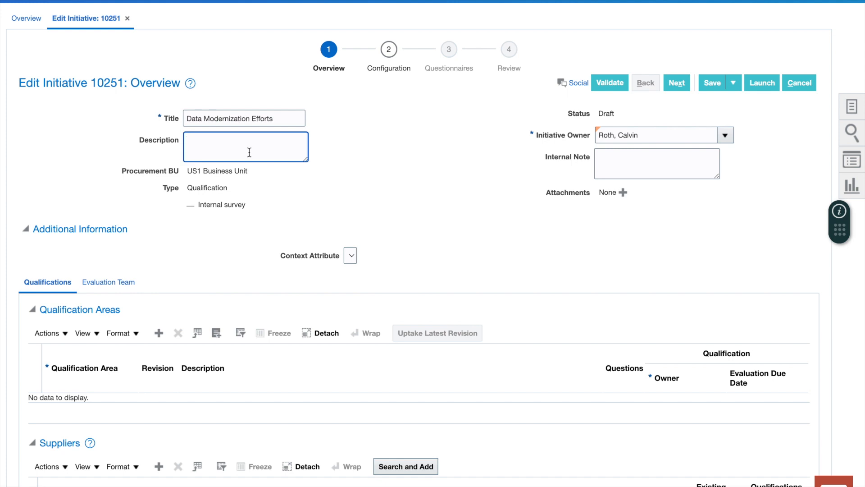
type("We are looking to modernize the conversted data from our legacy application.")
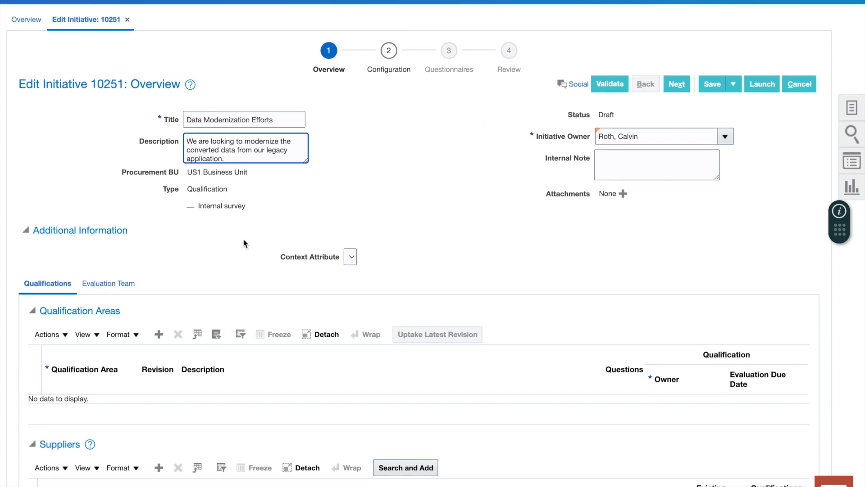
scroll(243, 241, "down", 2)
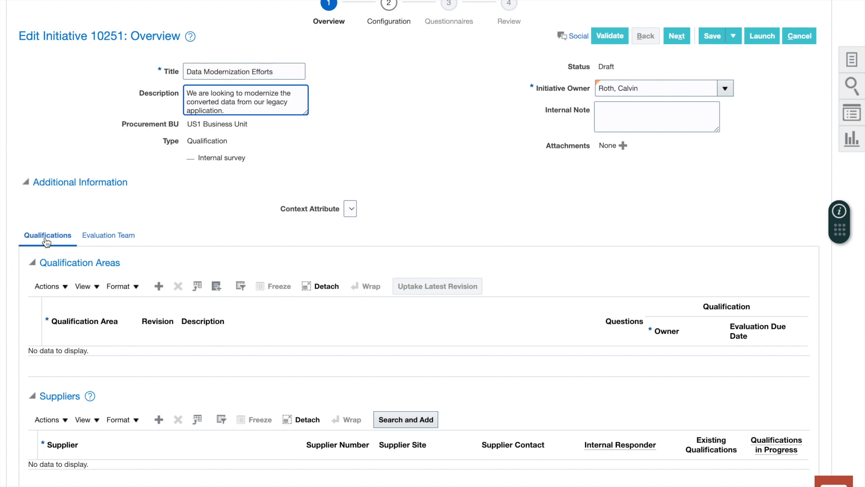
Add the Modern Data Set qualification area, revision 3, to the initiative.
left_click(159, 286)
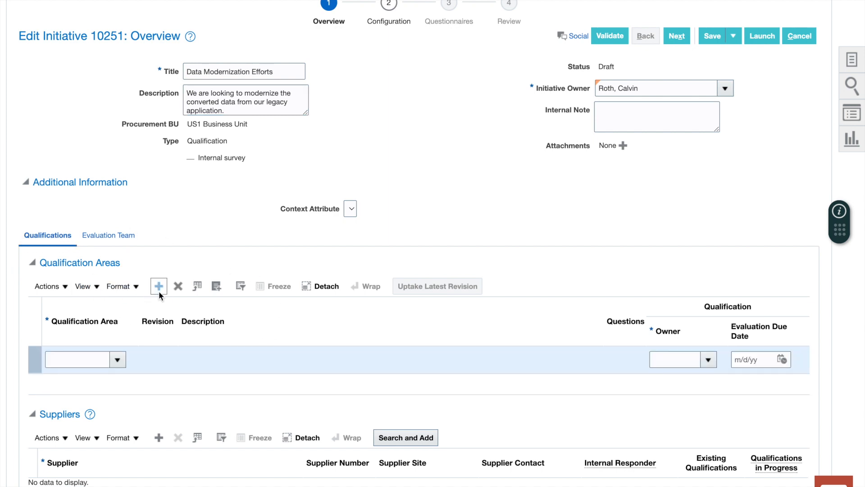
left_click(99, 363)
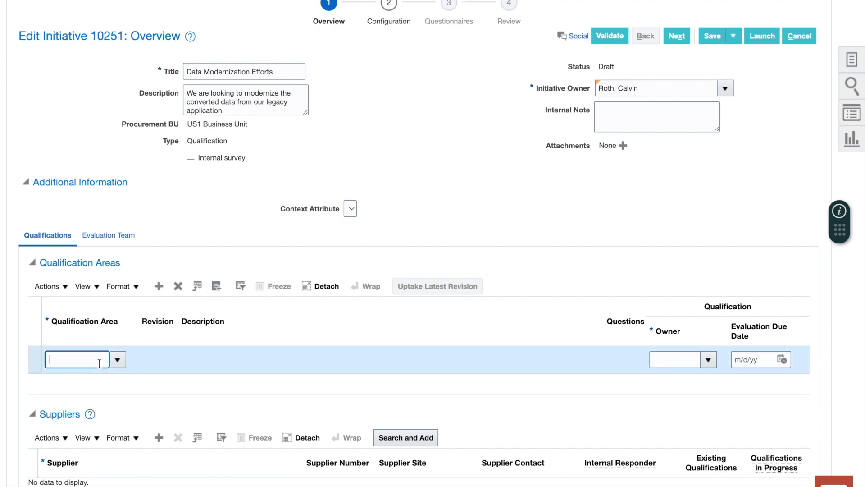
type("modern")
key("Tab")
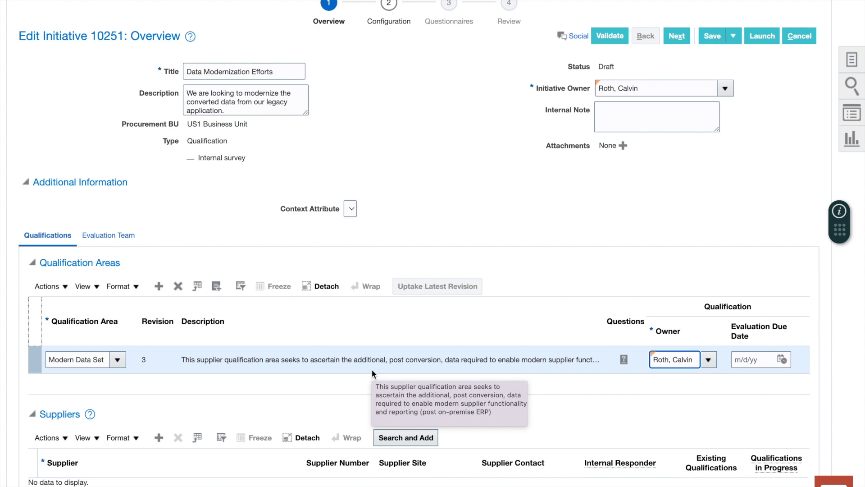
Check the area's Evaluation Team, return to Qualifications, and start adding suppliers.
left_click(107, 235)
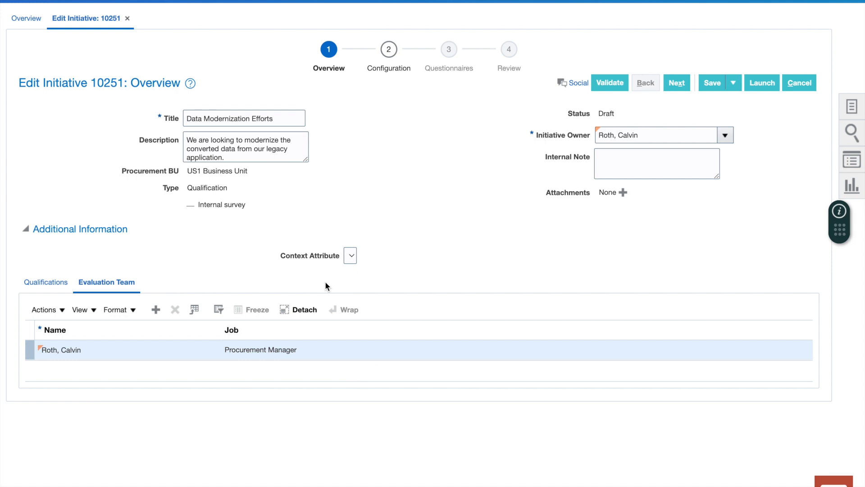
left_click(44, 282)
scroll(41, 282, "down", 3)
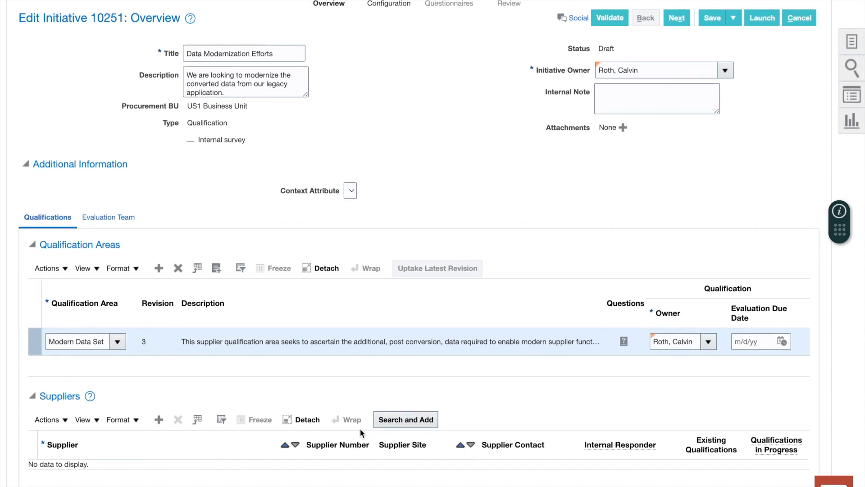
left_click(405, 421)
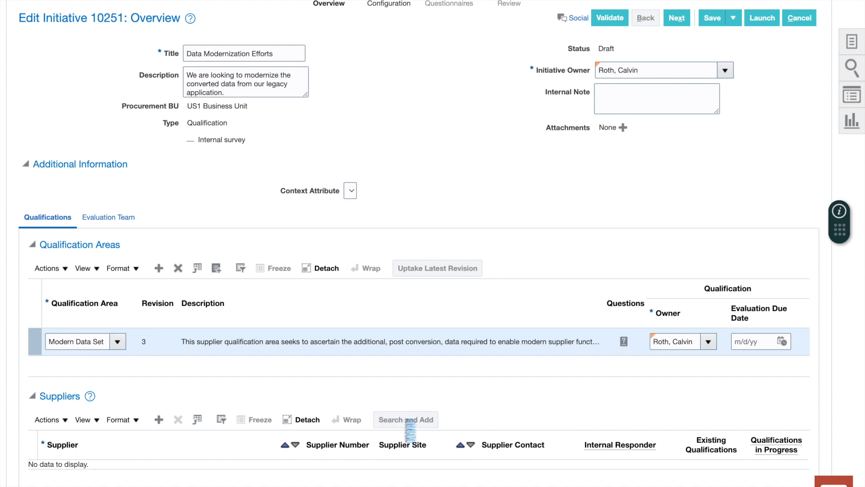
Search for suppliers named panameer, review Panameer's details, and add Panameer (2111) to the initiative.
left_click(252, 147)
type("panameerr")
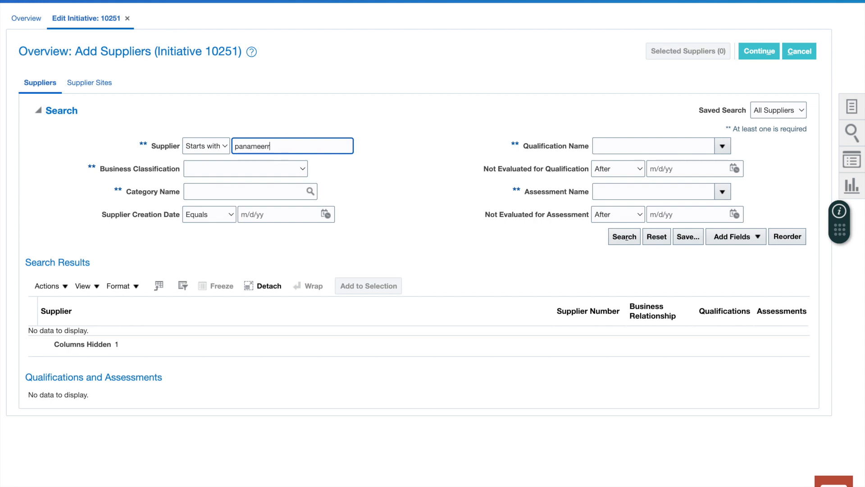
key("BackSpace")
key("Return")
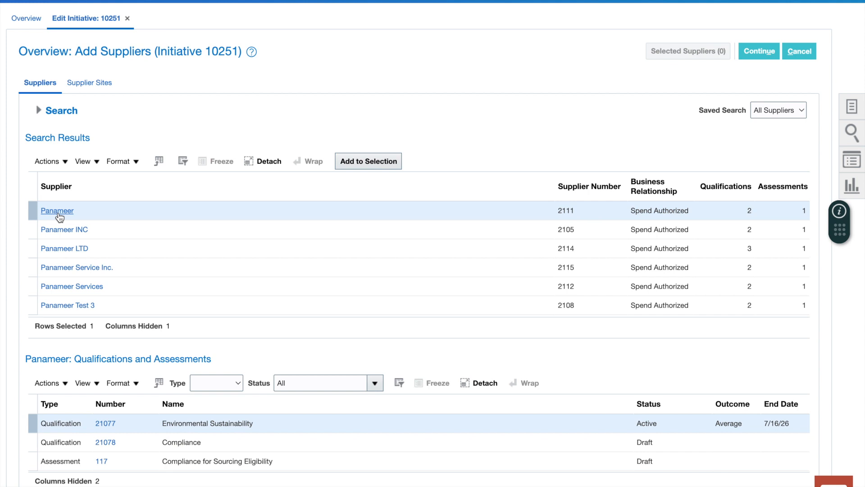
left_click(58, 212)
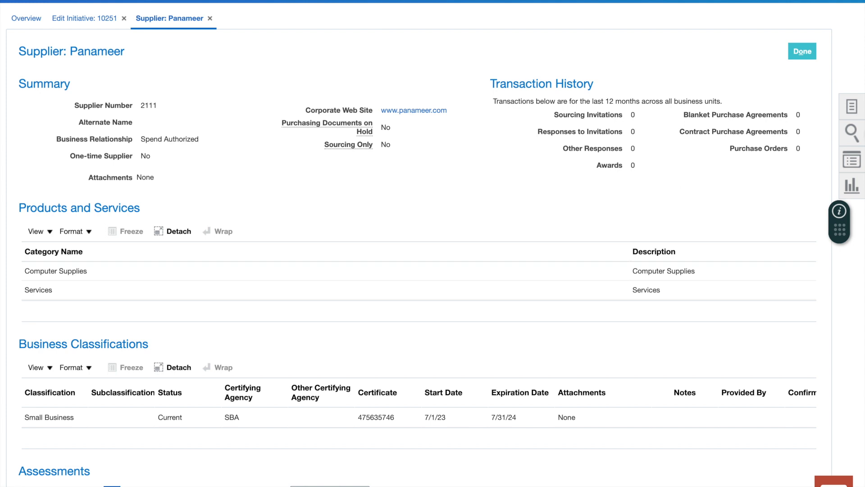
left_click(803, 52)
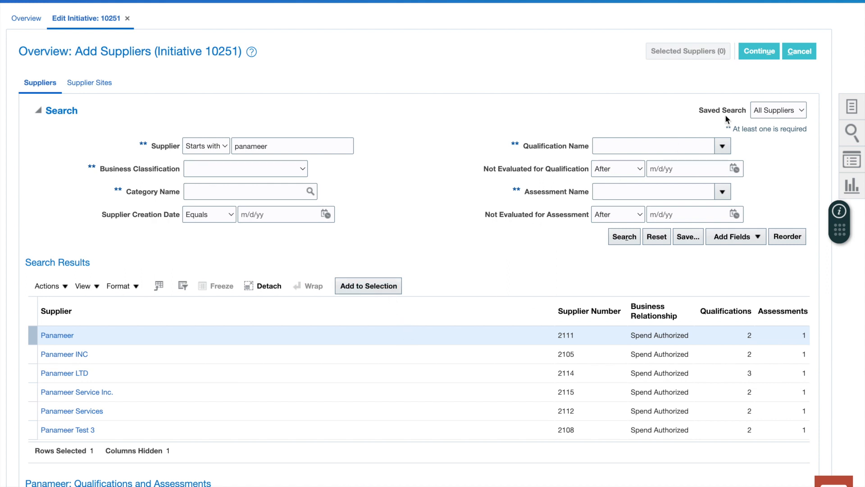
left_click(369, 285)
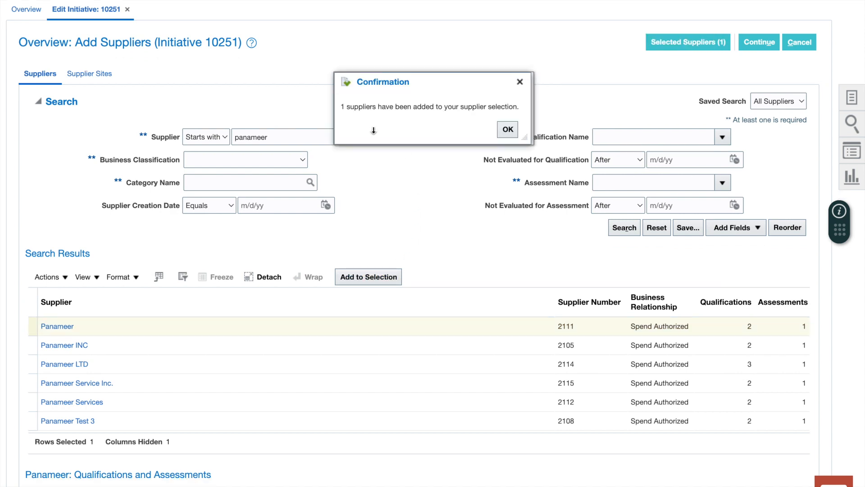
left_click_drag(344, 107, 450, 107)
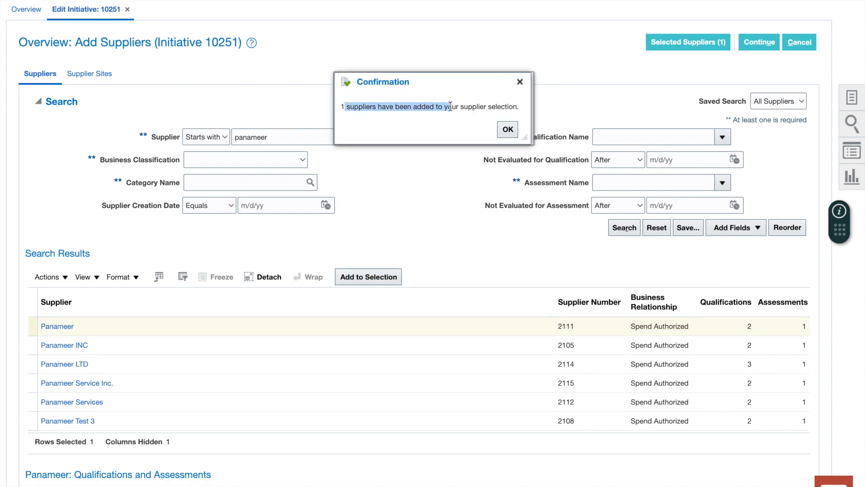
left_click(512, 135)
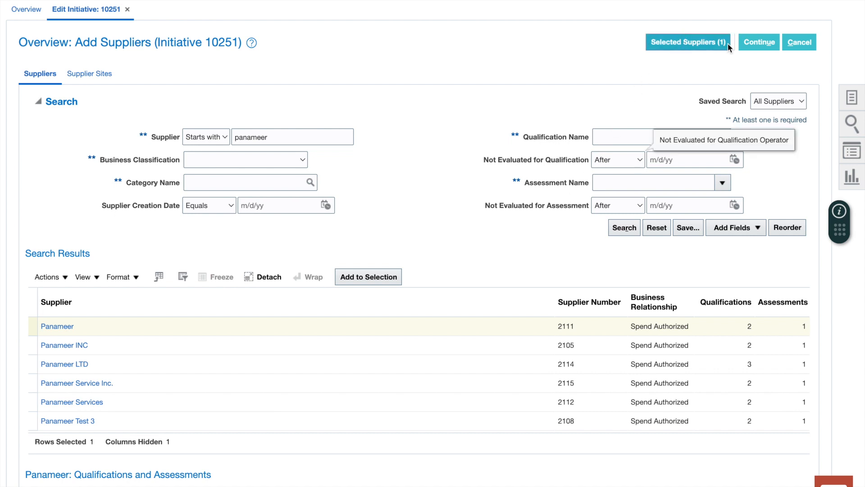
left_click(756, 42)
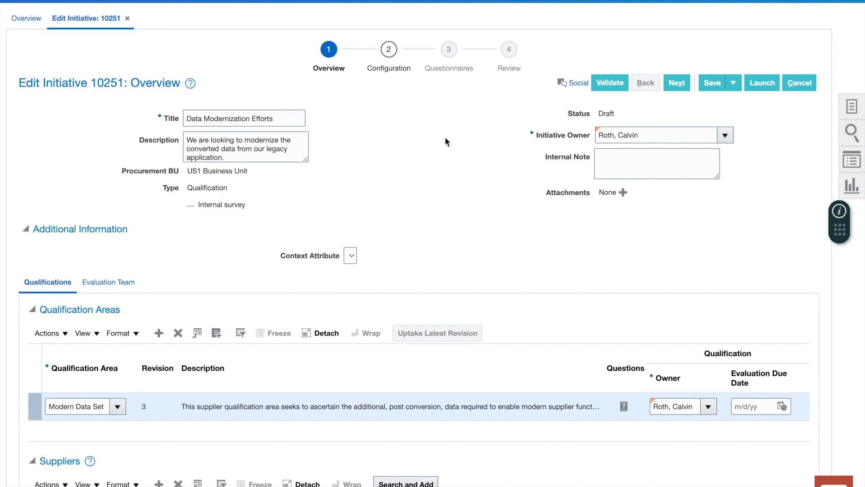
Verify Panameer's Supplier Contact in the Suppliers table and advance to the Configuration step.
scroll(444, 137, "down", 3)
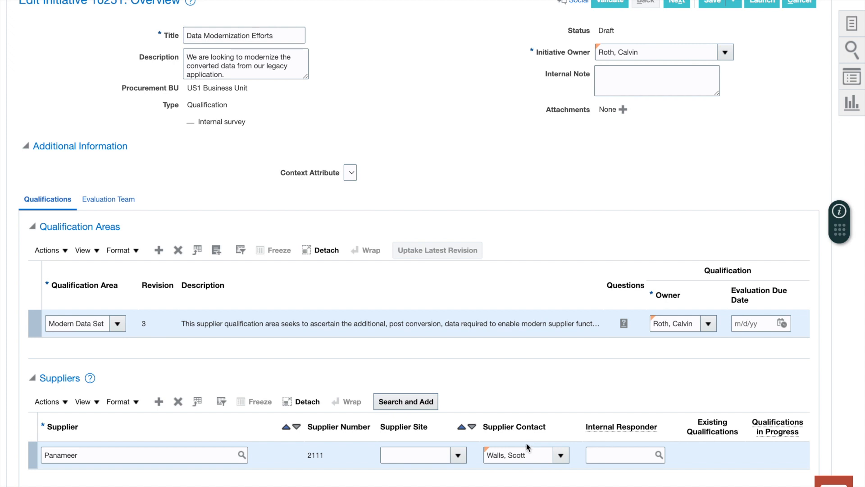
left_click_drag(535, 458, 479, 460)
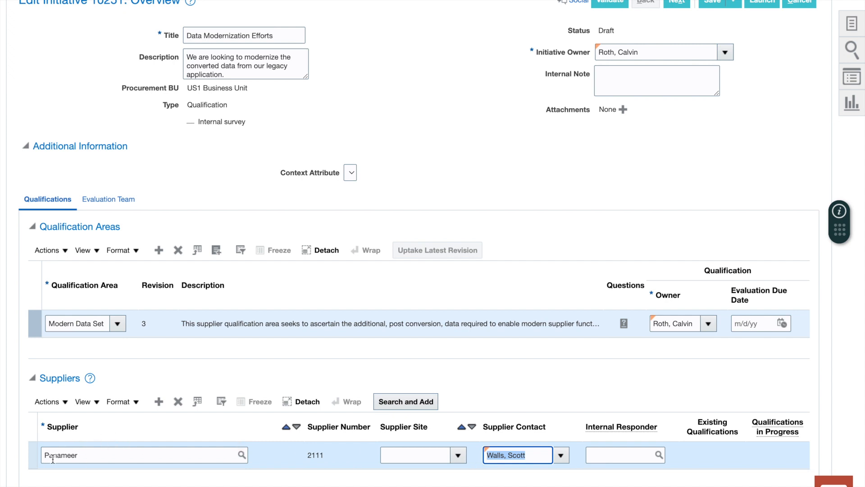
scroll(302, 341, "up", 2)
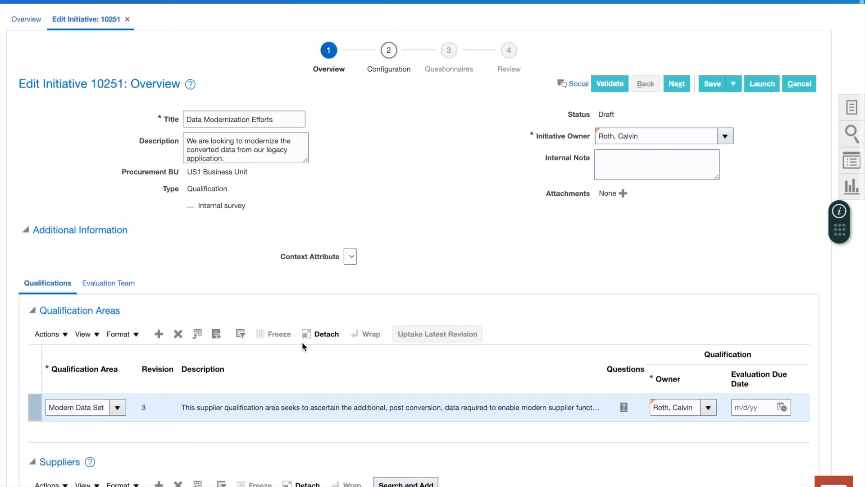
left_click(677, 83)
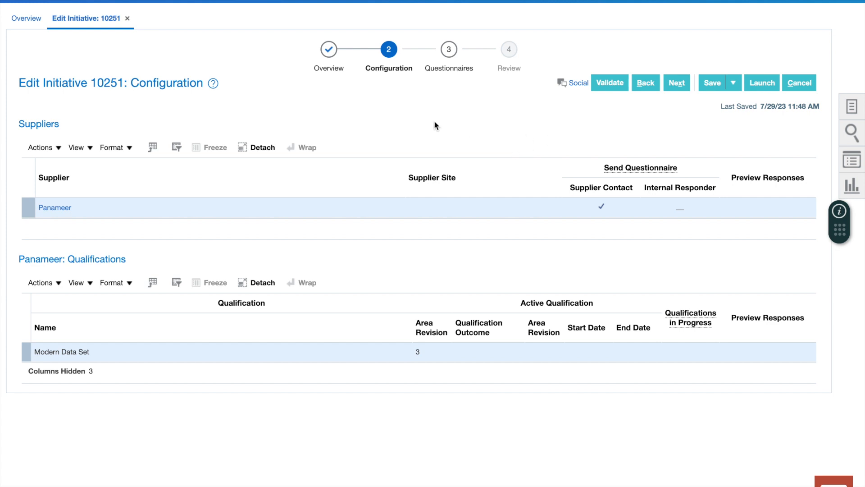
Review the Send Questionnaire settings on Configuration, then advance to the Questionnaires step.
left_click(646, 83)
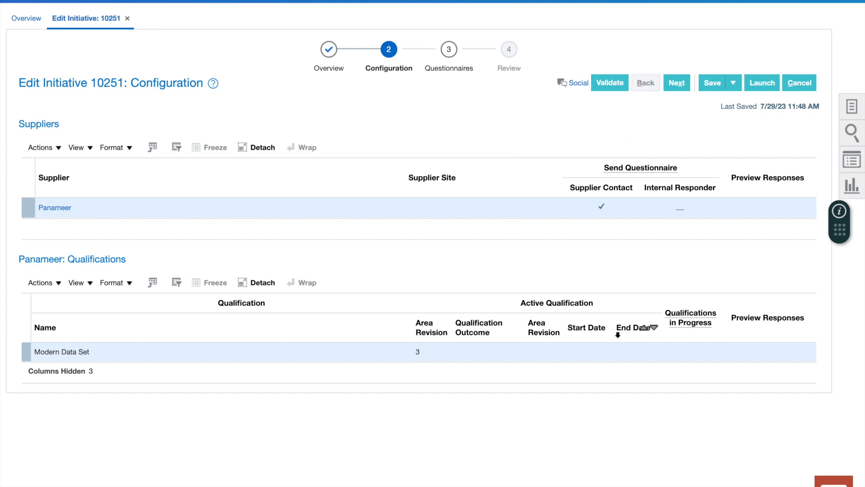
scroll(617, 314, "down", 2)
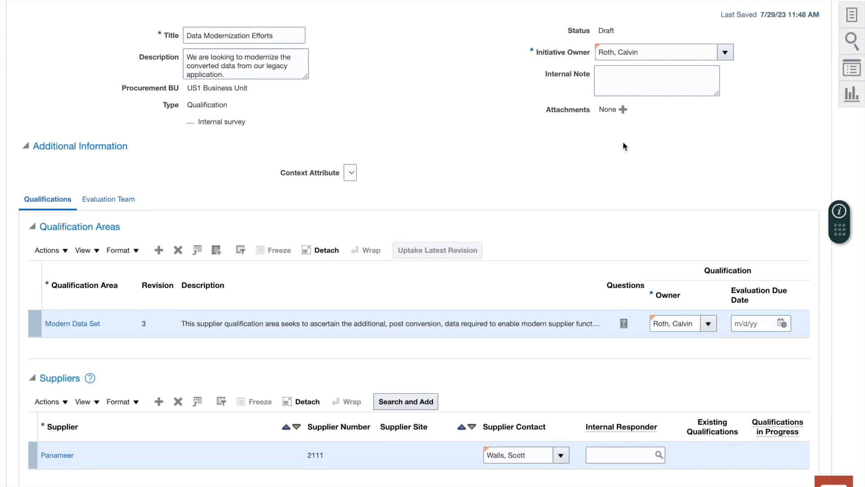
scroll(623, 142, "up", 2)
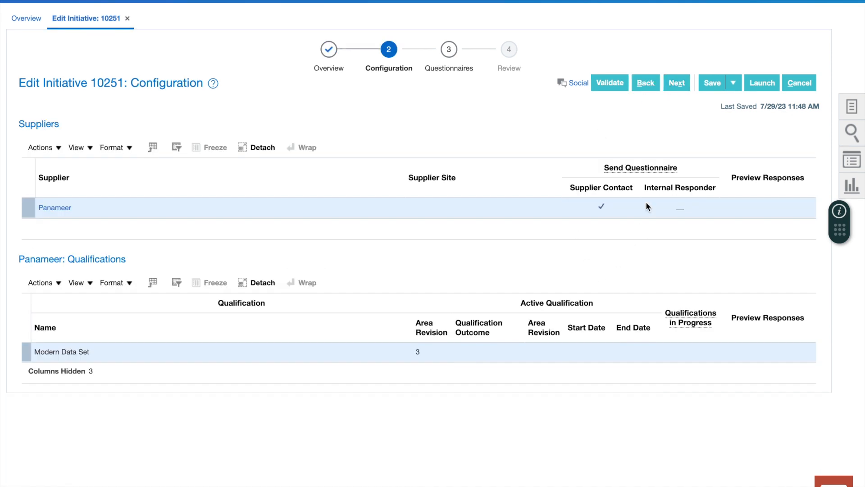
left_click(614, 168)
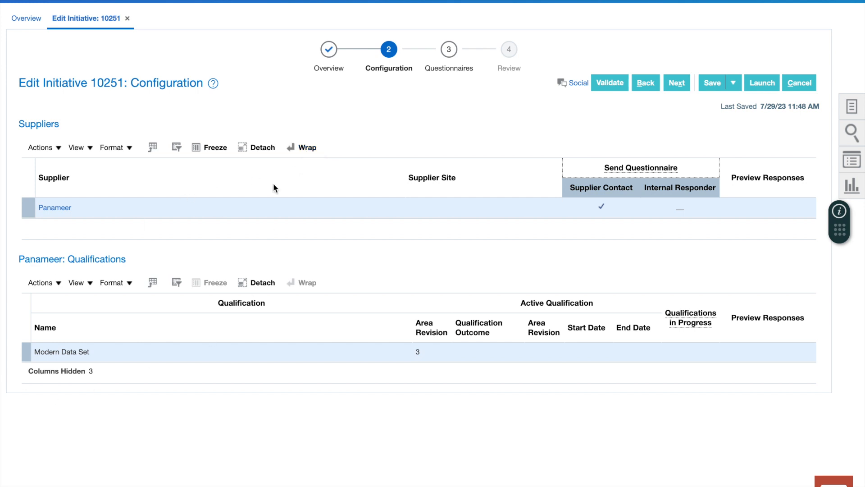
left_click(684, 83)
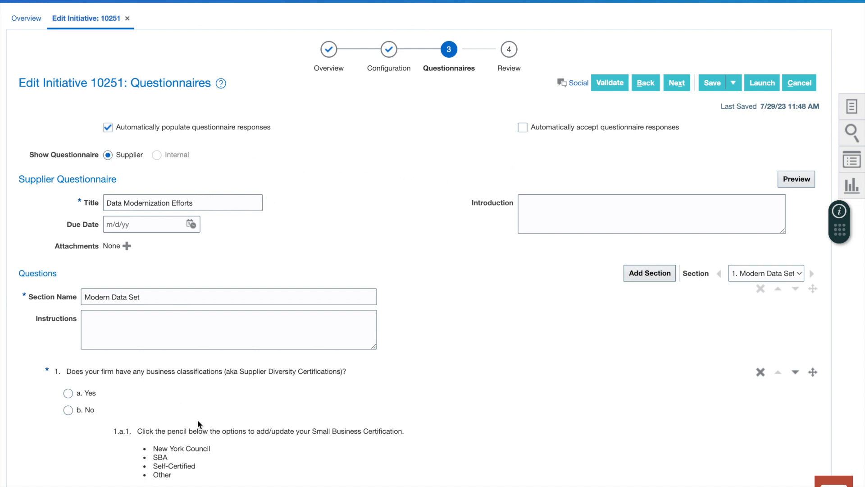
scroll(197, 420, "down", 4)
scroll(198, 420, "down", 8)
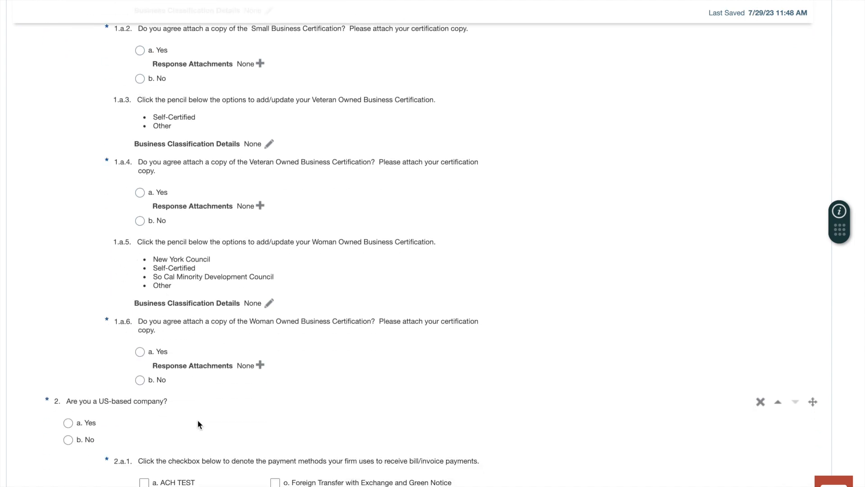
scroll(198, 420, "down", 6)
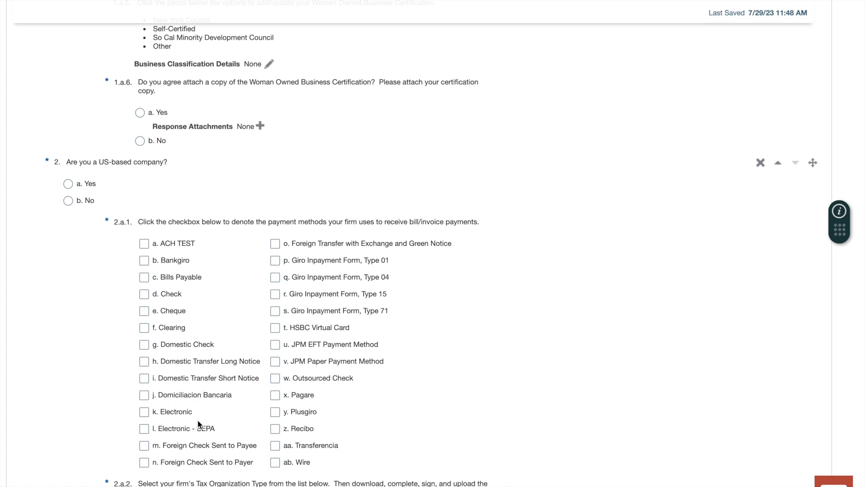
scroll(198, 423, "up", 3)
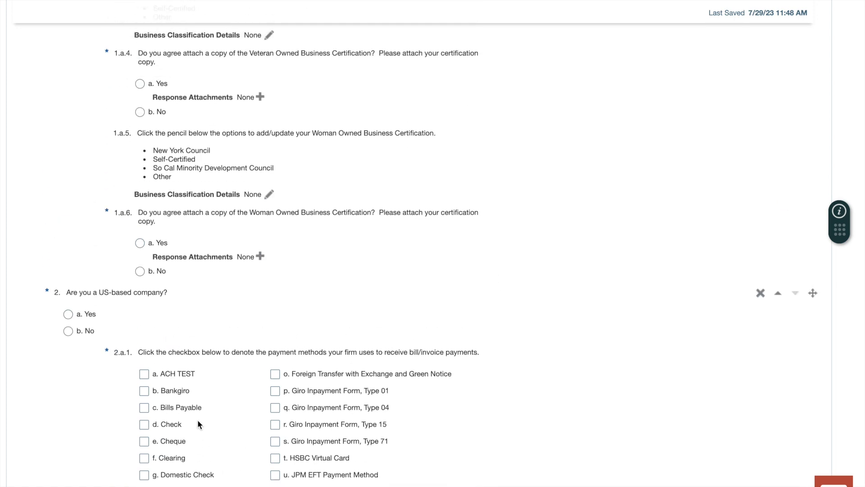
scroll(197, 420, "up", 4)
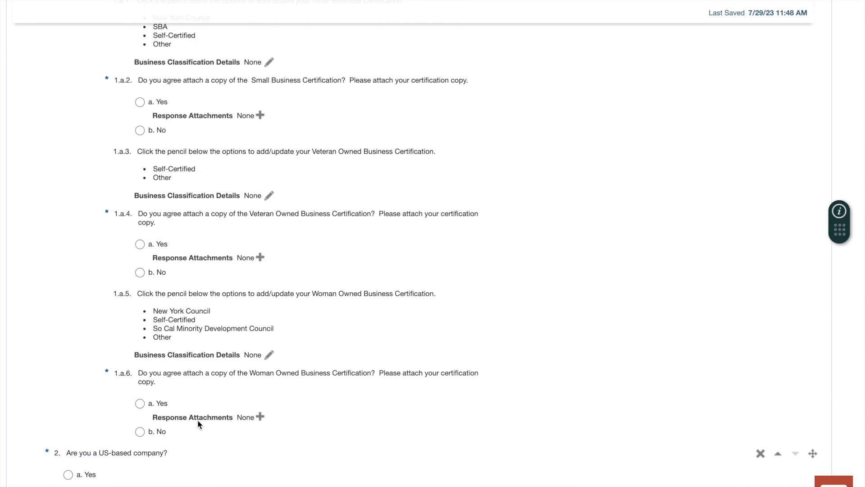
scroll(198, 420, "up", 3)
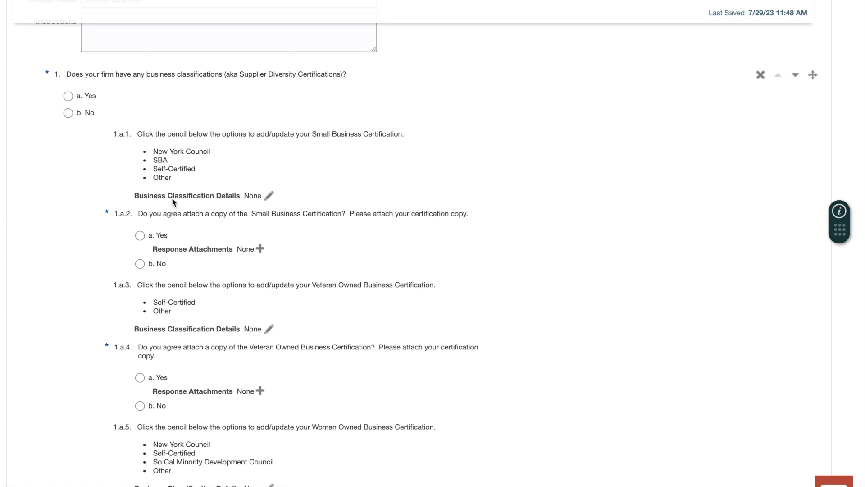
scroll(172, 202, "down", 1)
scroll(172, 202, "up", 3)
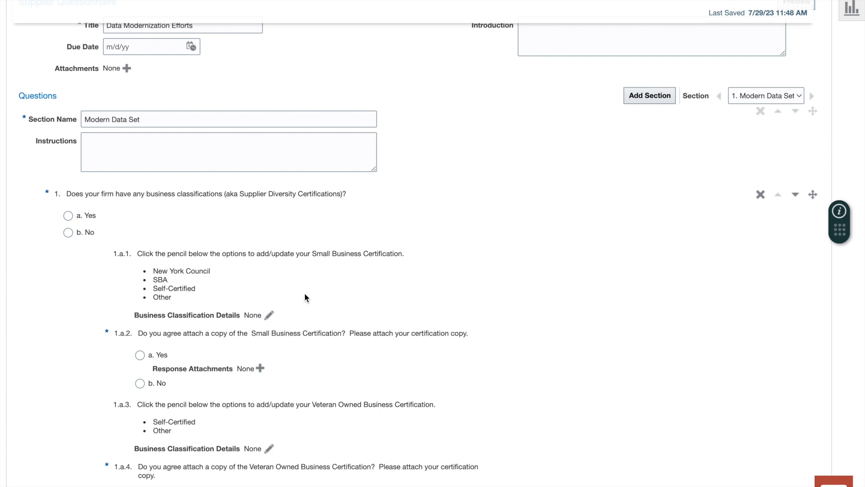
scroll(304, 293, "up", 5)
Write 'Please answer the questions below...thank you' as the Data Modernization Efforts questionnaire introduction.
left_click(594, 156)
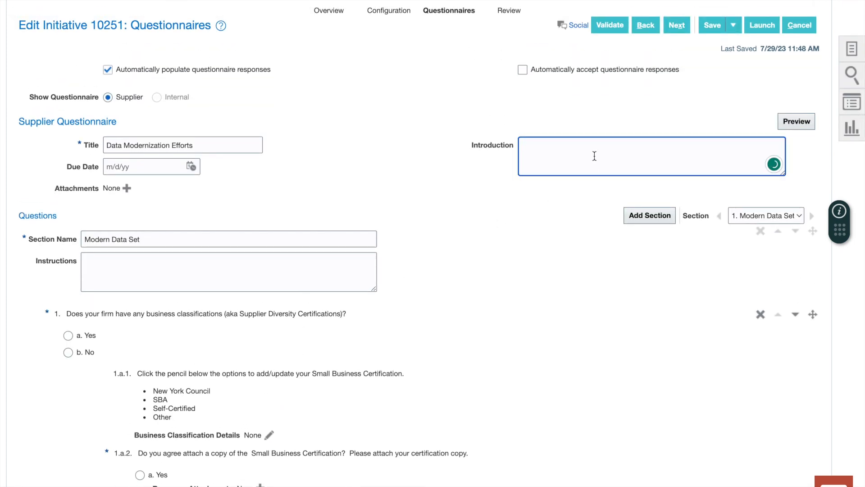
type("Please answer")
type("the questions ")
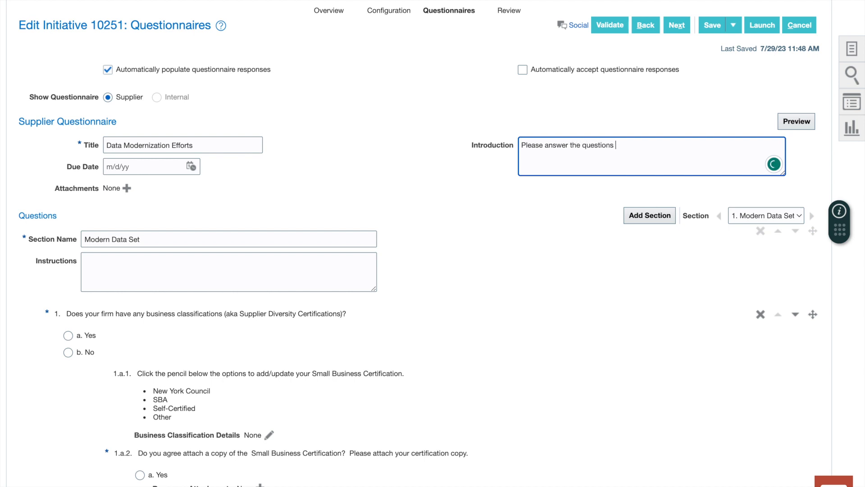
type("below...thank you")
scroll(479, 270, "down", 10)
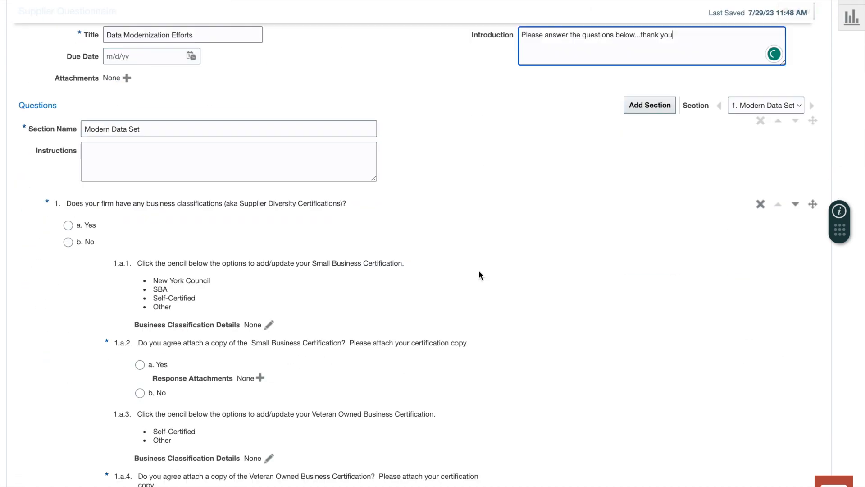
scroll(479, 275, "down", 10)
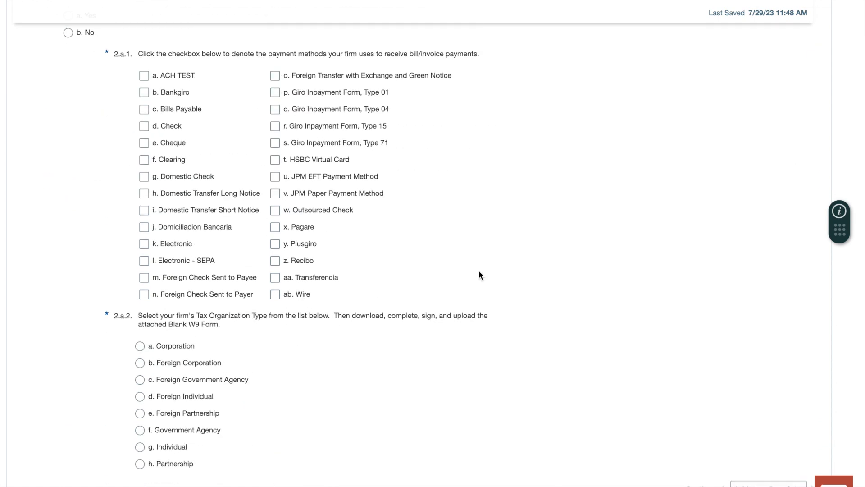
scroll(479, 275, "up", 20)
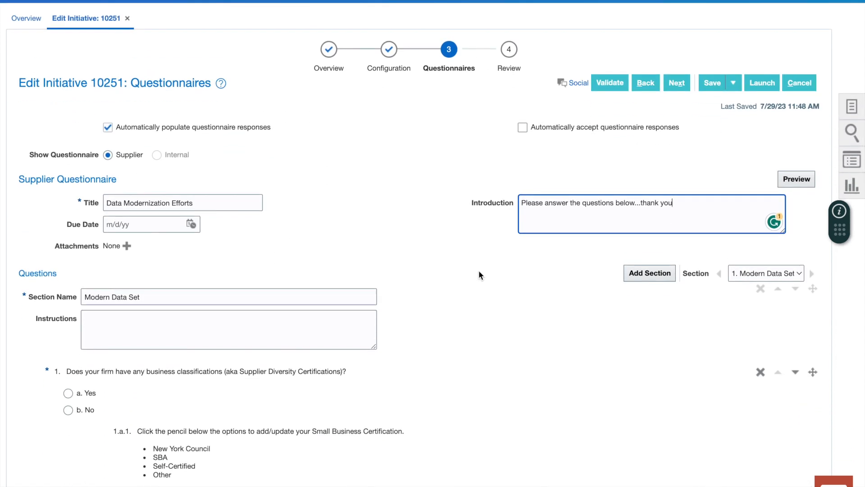
Advance to Review, check the Modern Data Set and Panameer summary, and save the initiative.
left_click(676, 84)
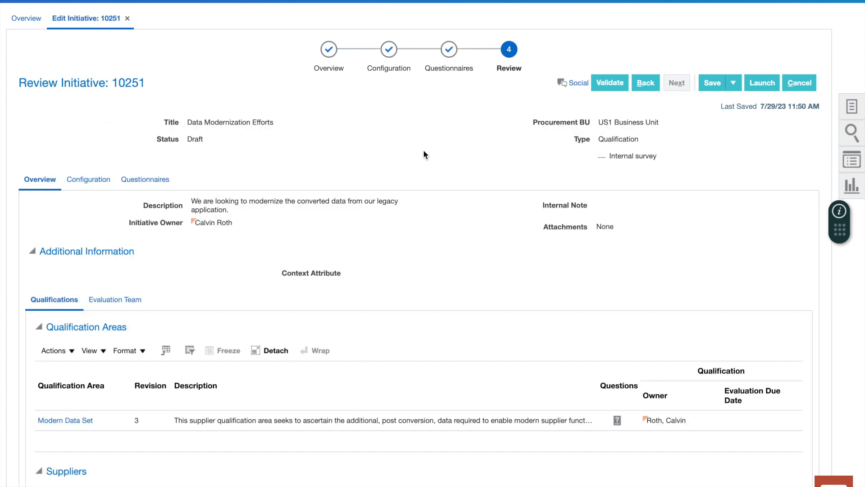
scroll(423, 149, "down", 3)
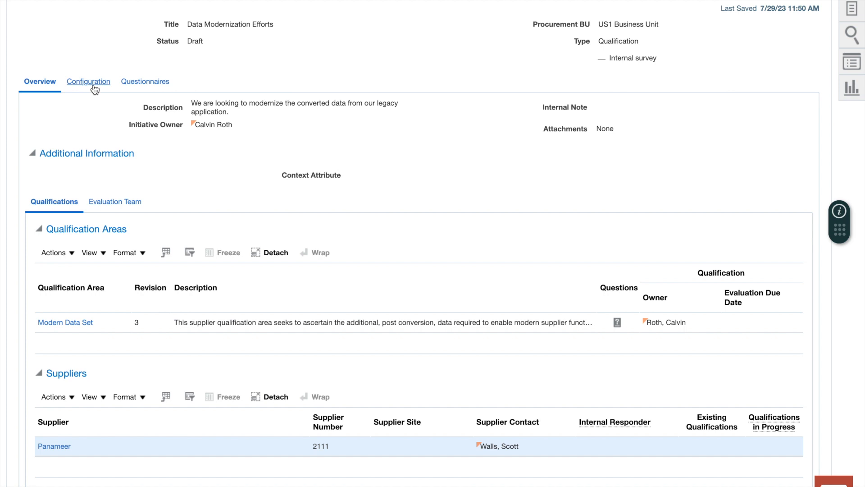
scroll(95, 89, "up", 3)
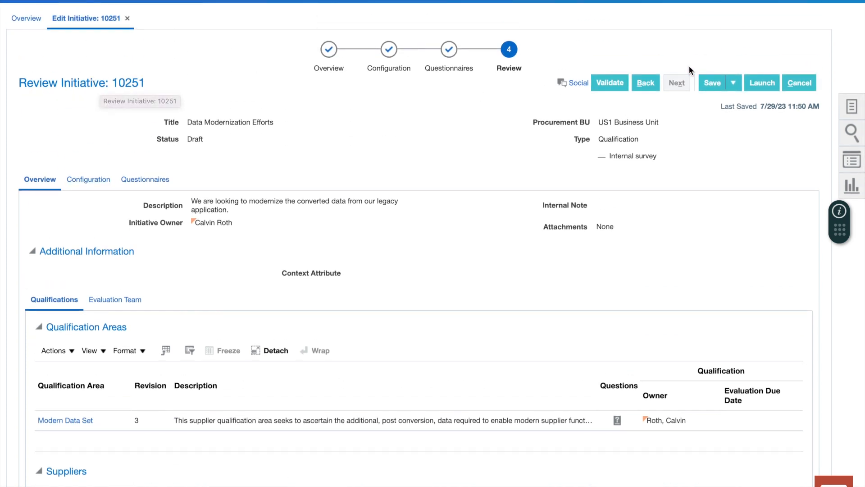
left_click(709, 86)
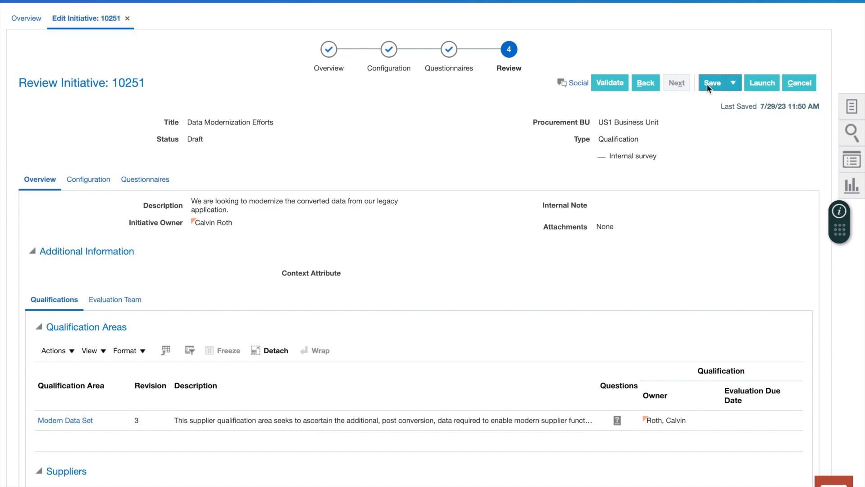
Launch initiative 10251, confirming the warning with Yes and acknowledging the confirmation.
left_click(760, 83)
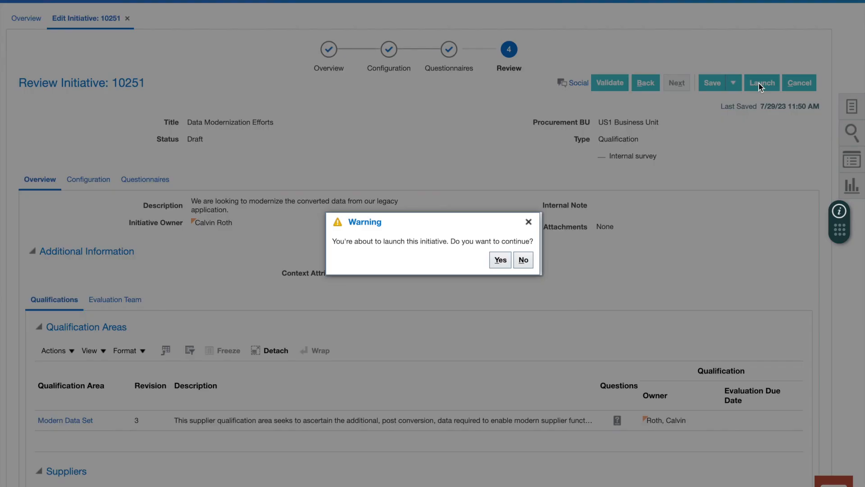
left_click(499, 263)
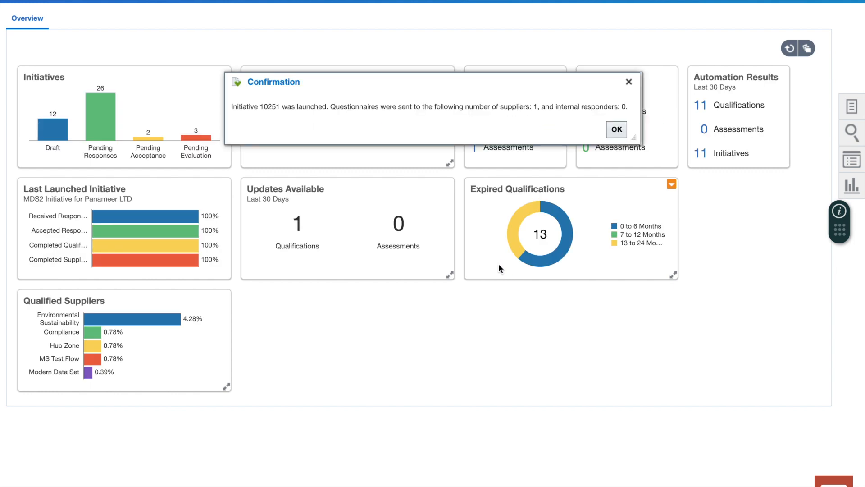
left_click(616, 130)
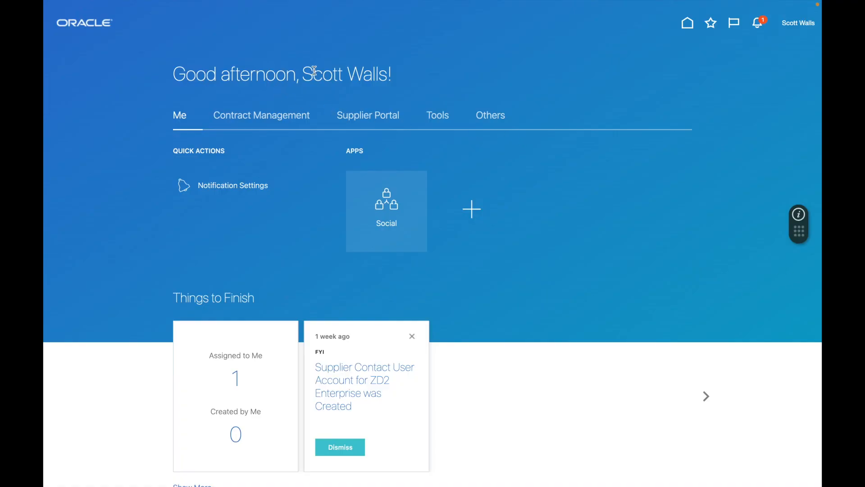
In Supplier Portal, go to Qualifications > Manage Questionnaires to list questionnaire 10251, Data Modernization Efforts.
left_click_drag(303, 74, 390, 75)
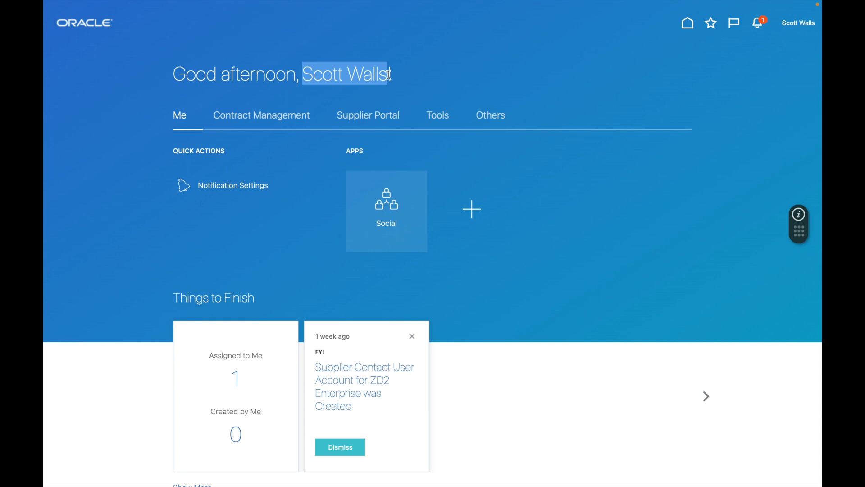
left_click(368, 119)
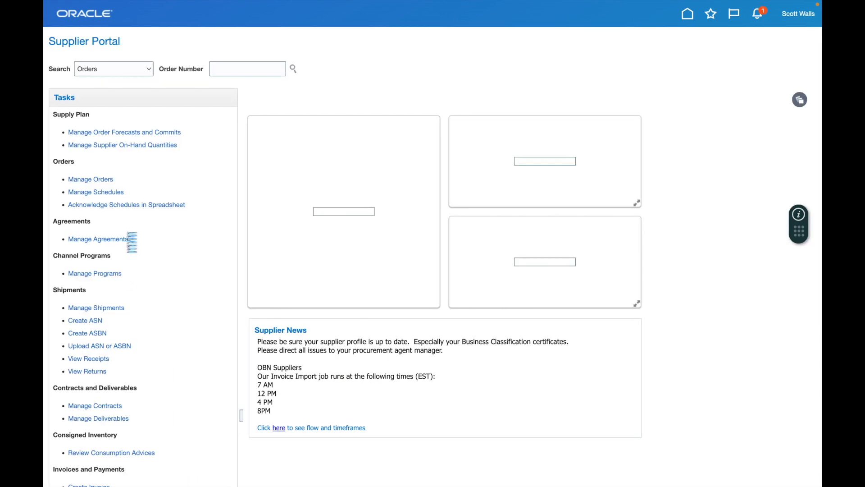
scroll(132, 242, "down", 3)
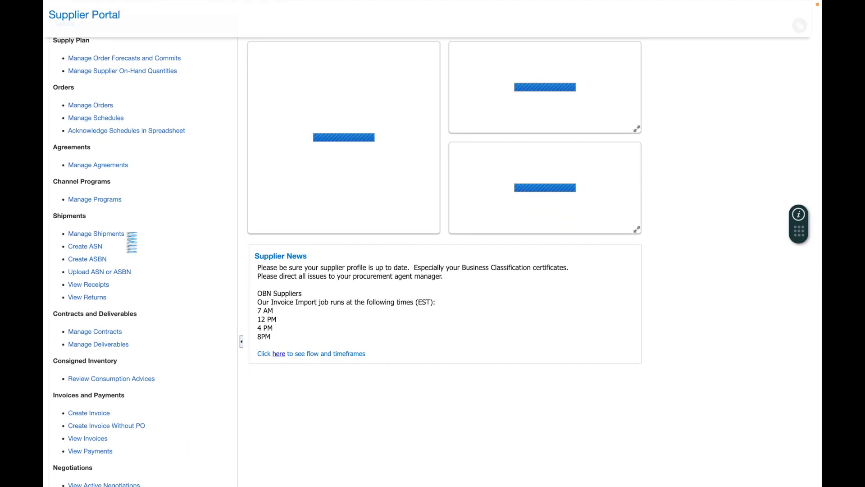
scroll(132, 242, "down", 3)
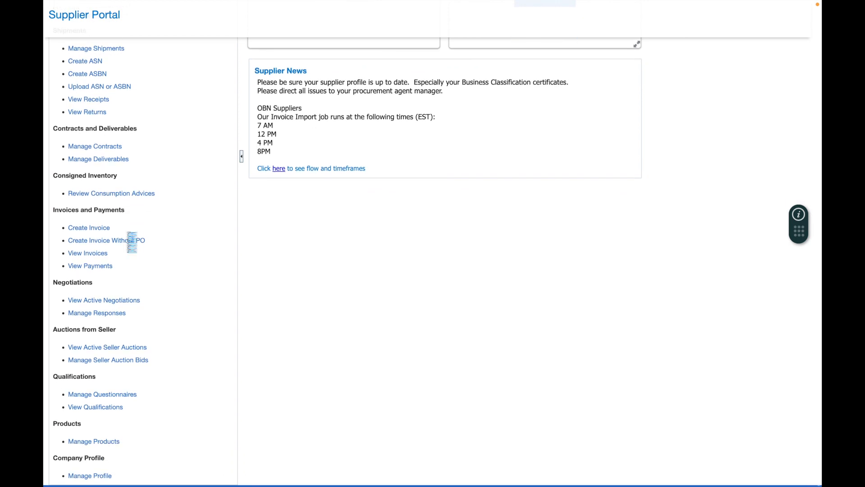
left_click_drag(61, 377, 93, 378)
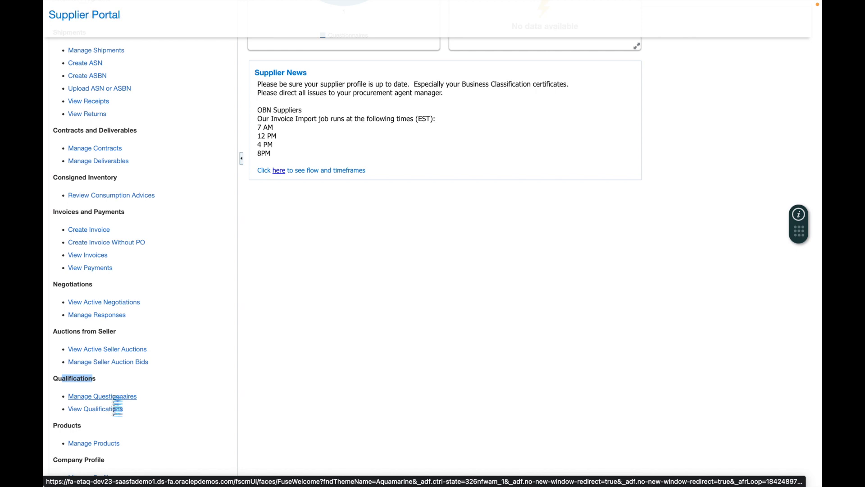
left_click(113, 397)
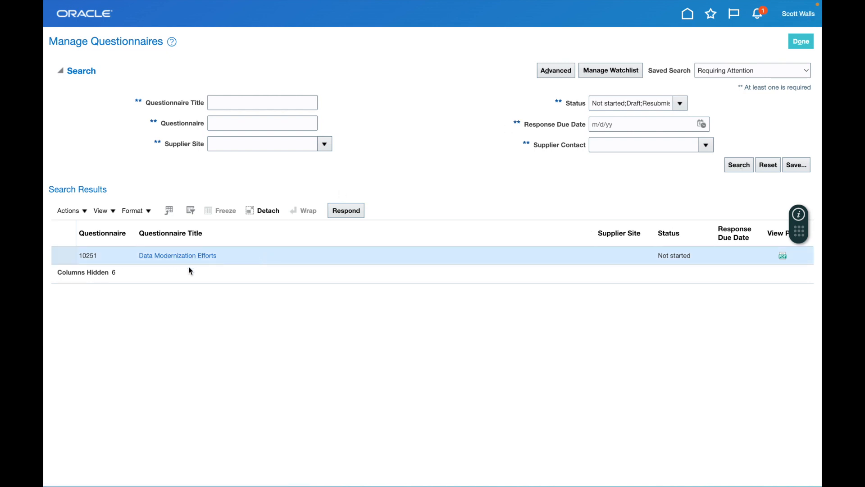
Check the questionnaire invitation in notifications, then respond to Data Modernization Efforts.
left_click(351, 214)
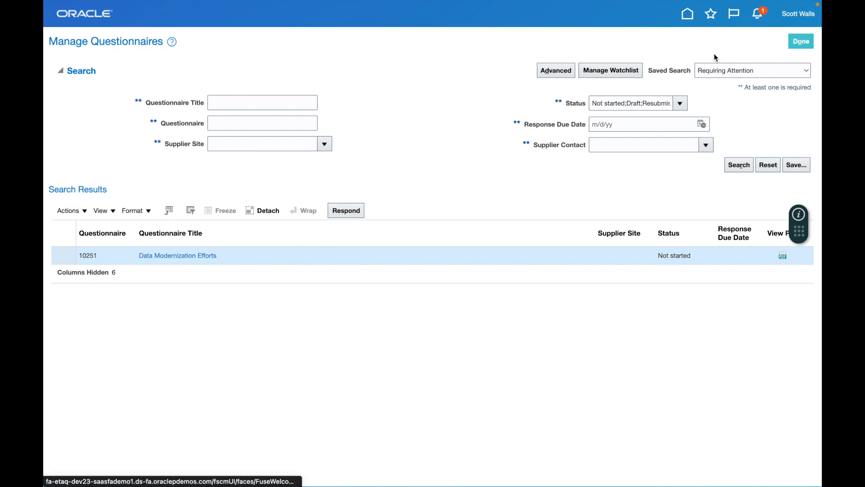
left_click(759, 17)
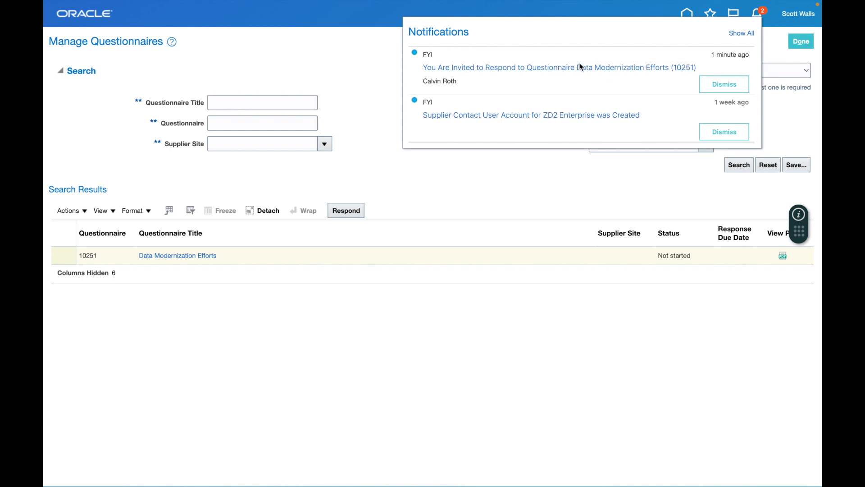
left_click(576, 68)
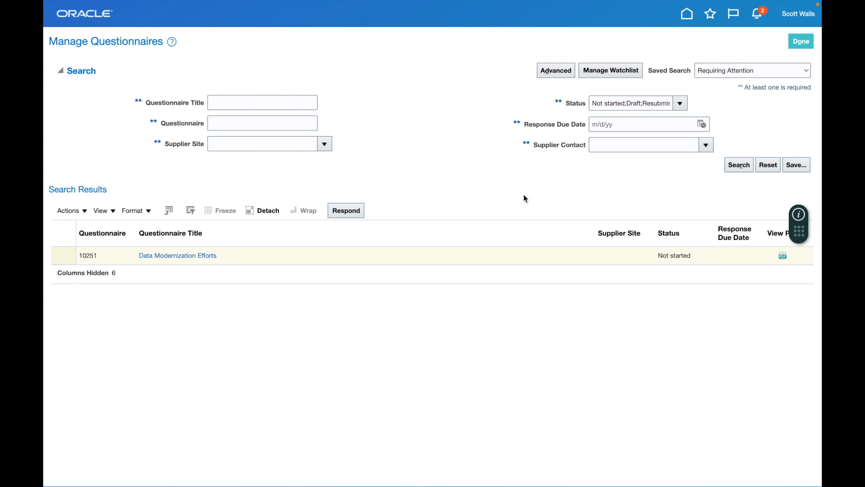
left_click(347, 214)
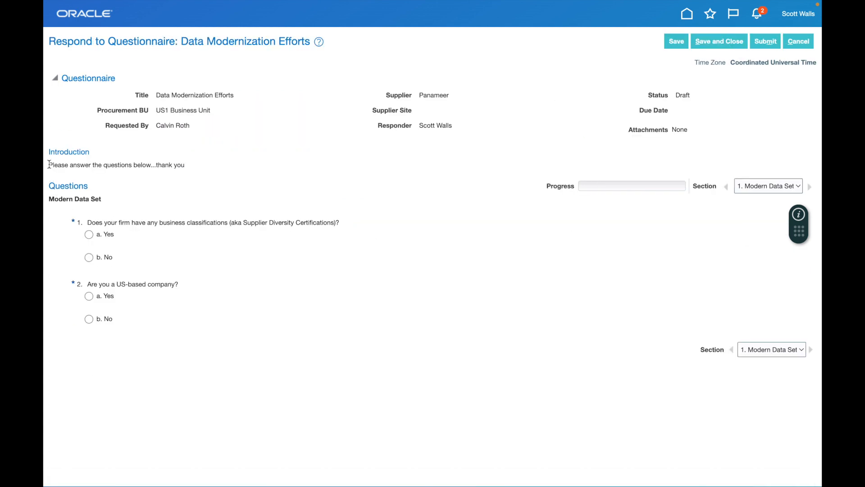
Answer 'a. Yes' to question 1 on business classifications and review the Small Business certification follow-up.
left_click_drag(49, 164, 152, 160)
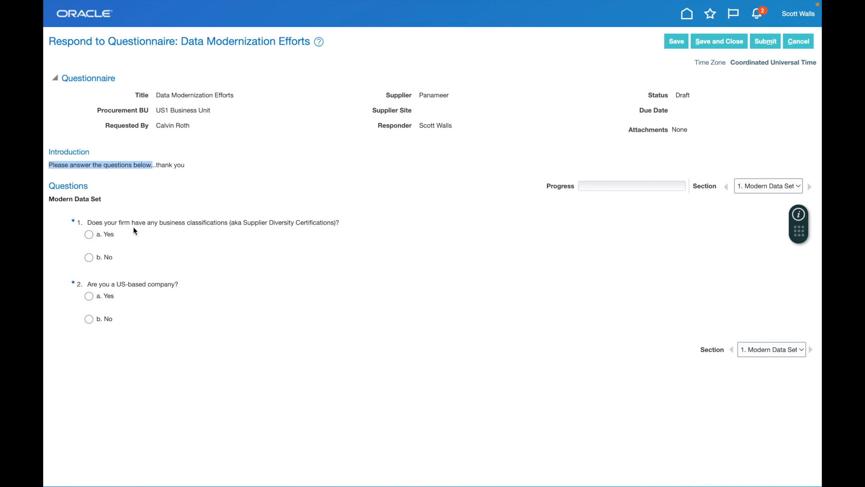
left_click(107, 238)
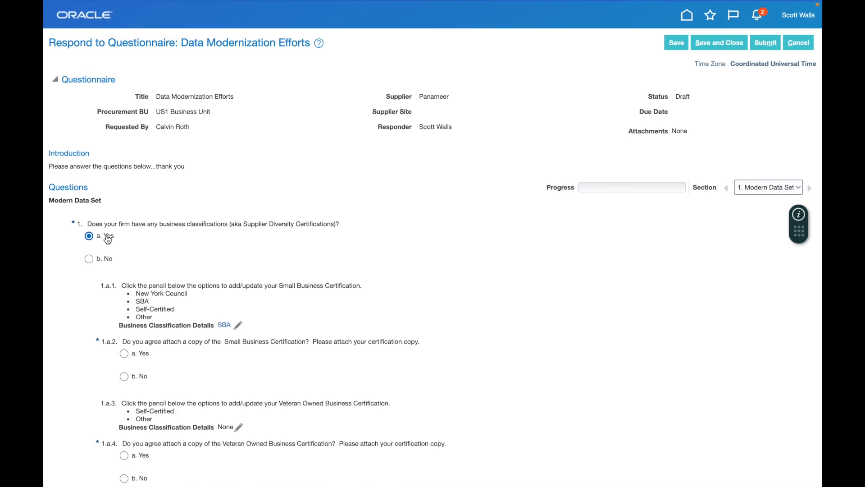
scroll(107, 239, "down", 3)
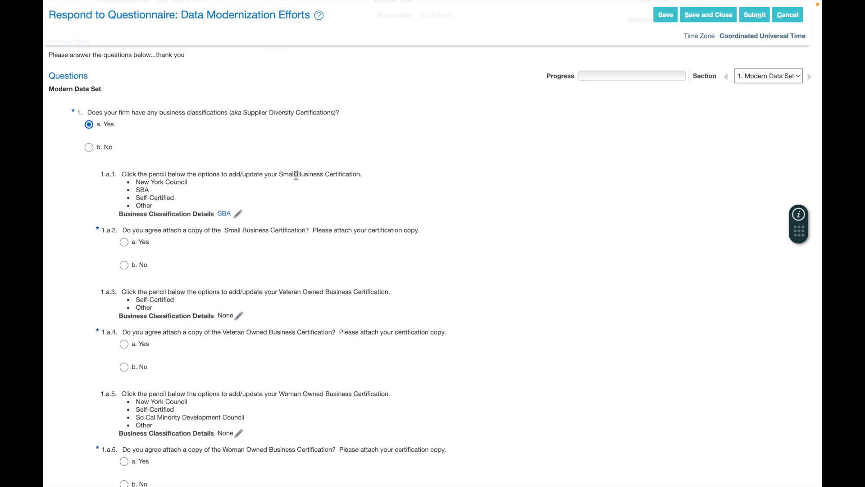
mouse_move(280, 174)
left_mouse_down()
mouse_move(362, 170)
mouse_move(371, 187)
left_mouse_up()
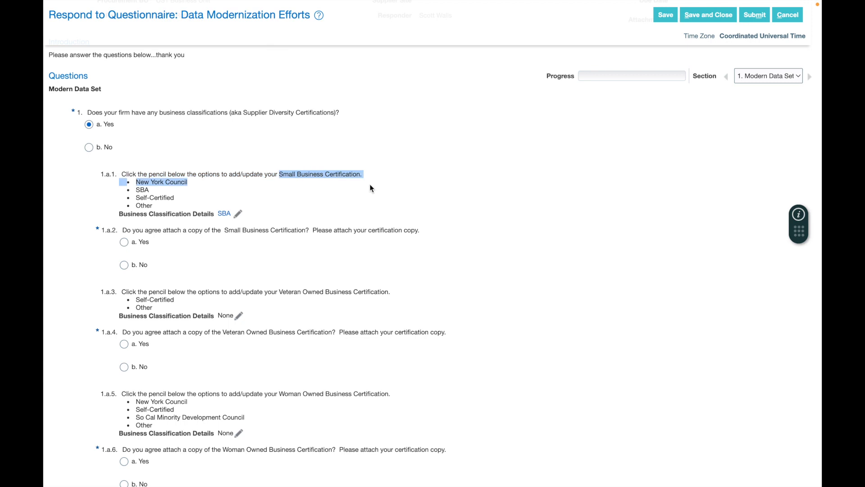
View the SBA Small Business classification details and close them unchanged.
left_click(226, 218)
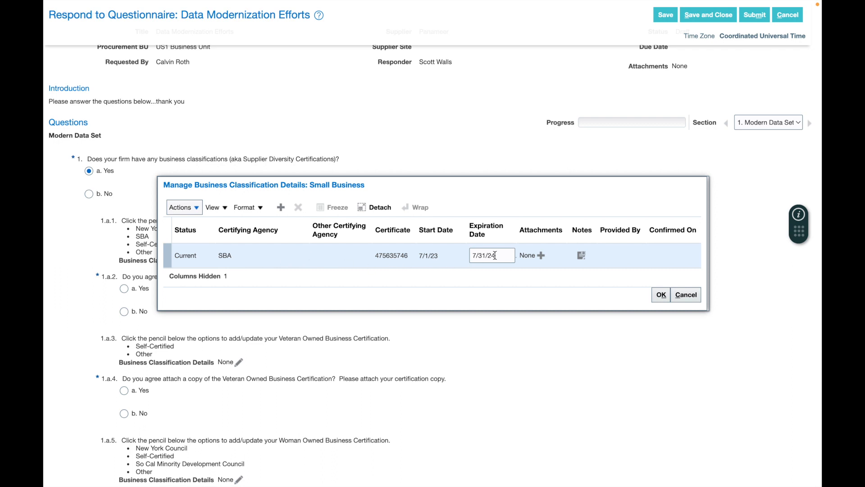
left_click(661, 294)
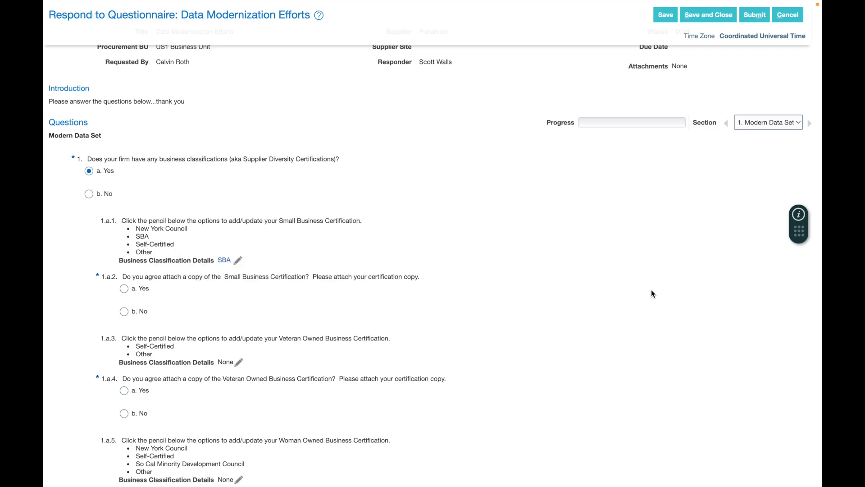
scroll(238, 267, "down", 3)
scroll(238, 268, "down", 3)
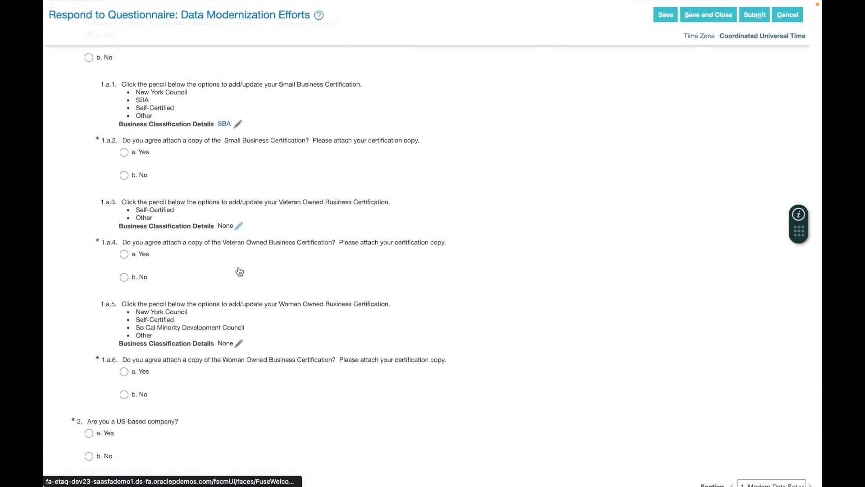
Add a Self-Certified Veteran Owned certification, certificate 564654456, and confirm the classification update.
left_click(239, 220)
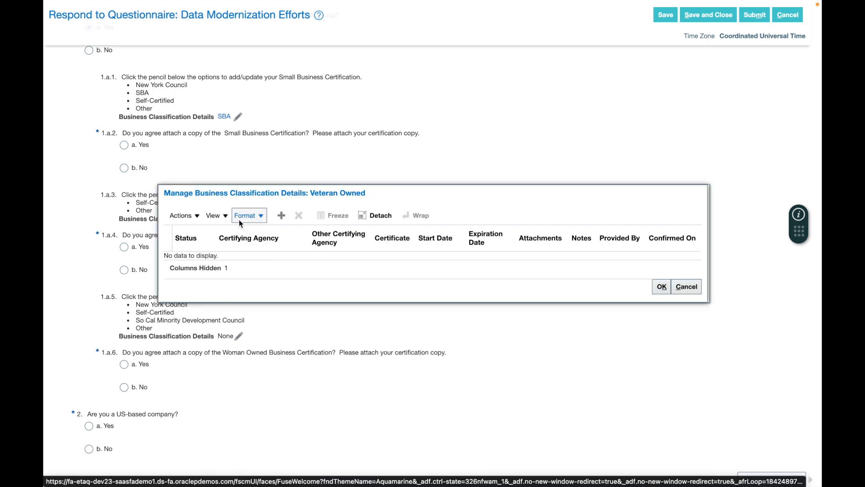
left_click(281, 215)
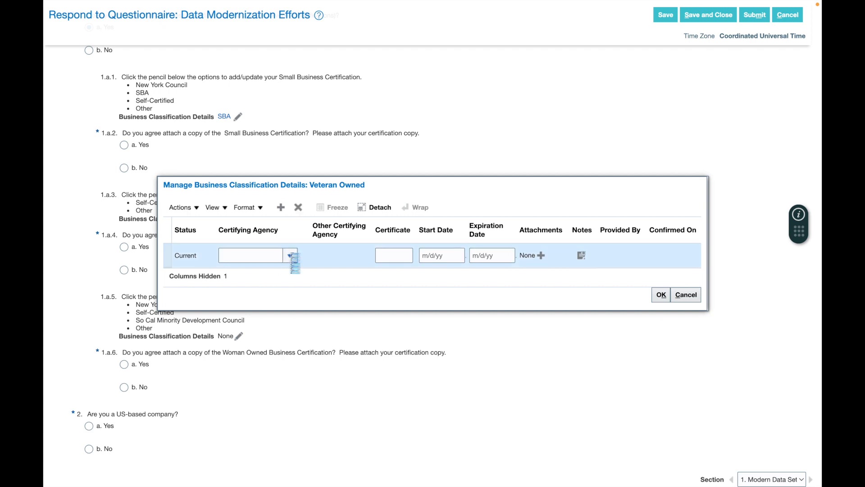
left_click(291, 256)
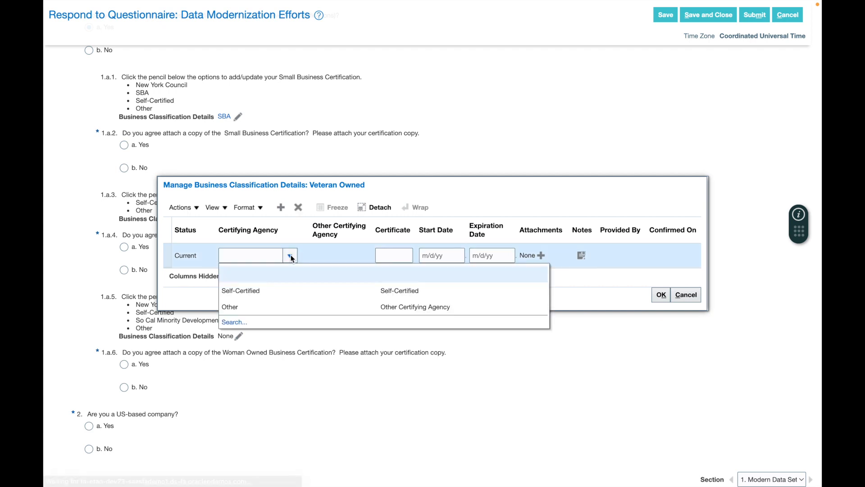
left_click(266, 293)
left_click(401, 256)
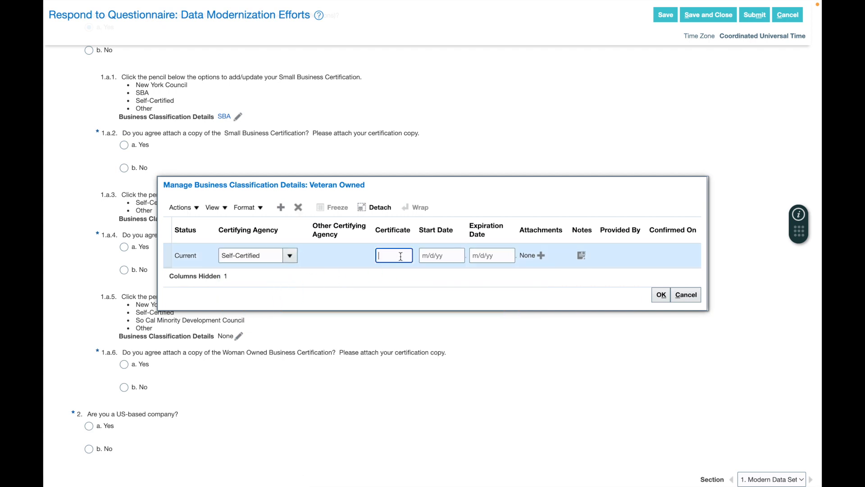
type("564654456")
left_click(662, 295)
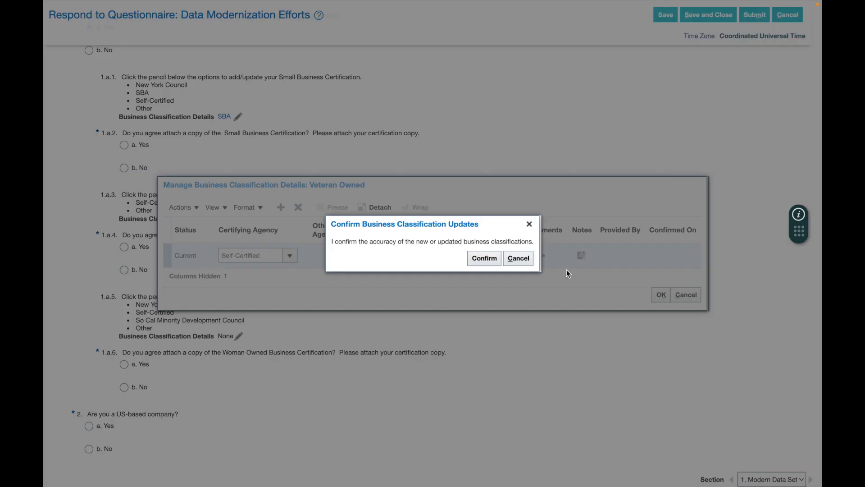
left_click(484, 260)
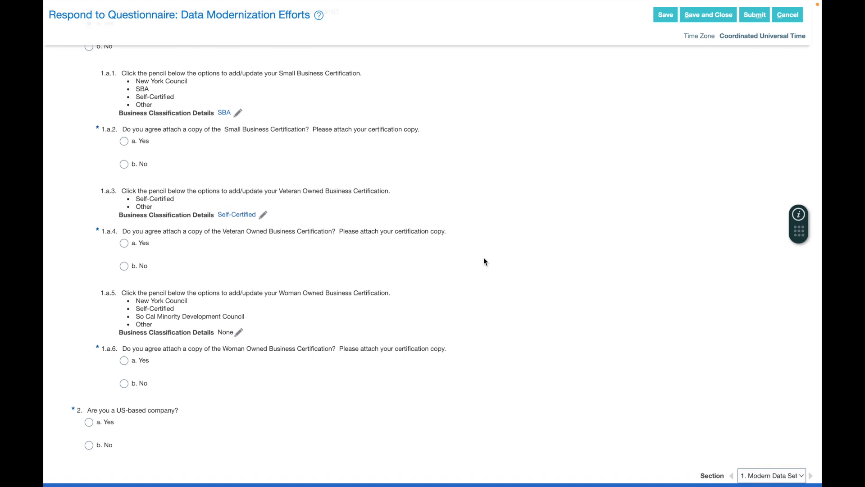
Answer Yes to question 2 on being a US-based company and review the payment methods question.
left_click(90, 427)
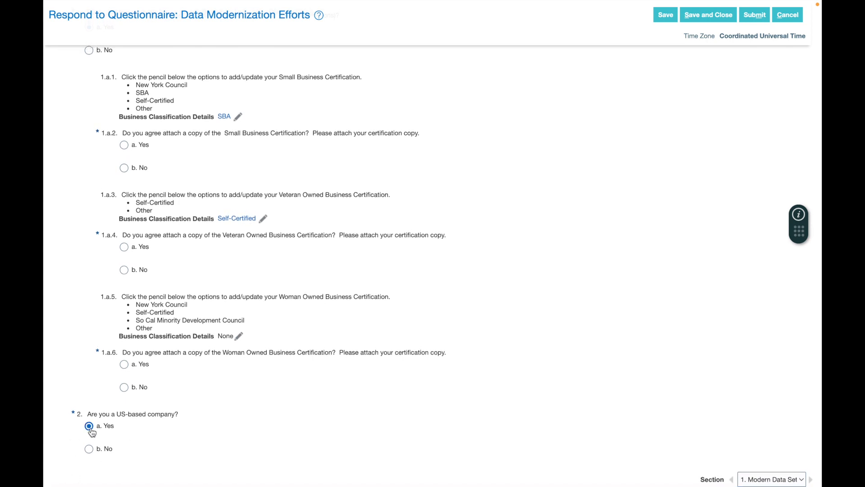
scroll(245, 347, "down", 5)
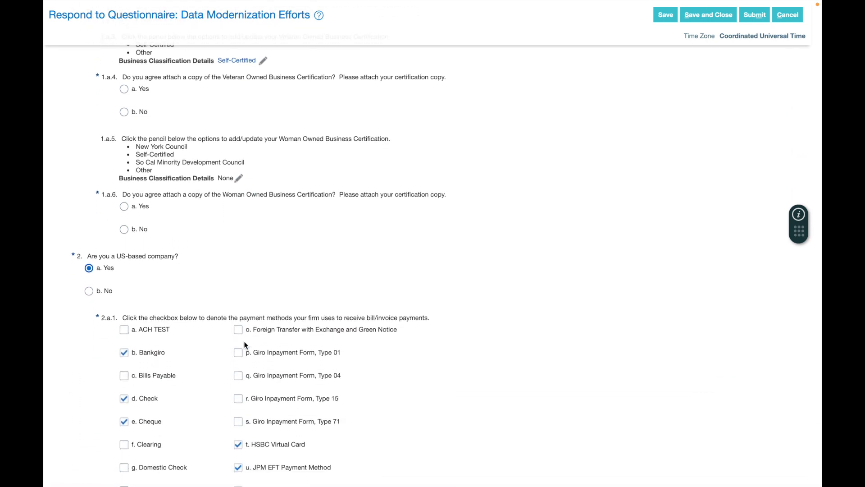
scroll(246, 347, "down", 2)
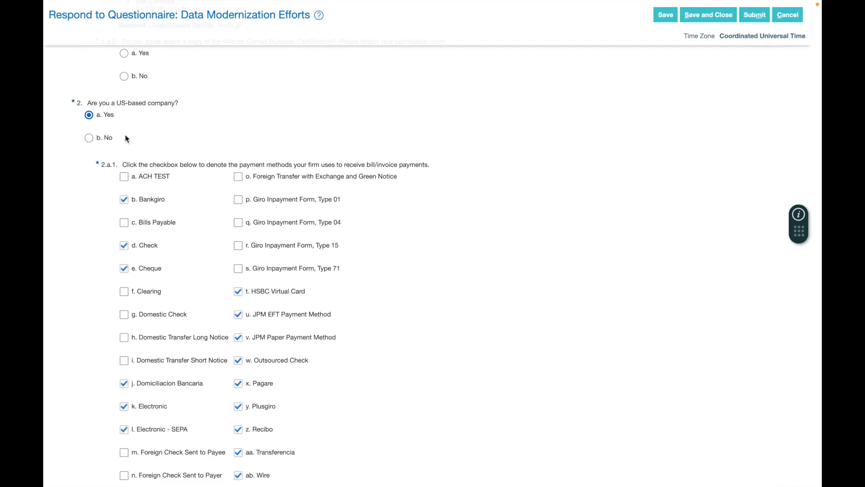
left_click_drag(129, 161, 239, 162)
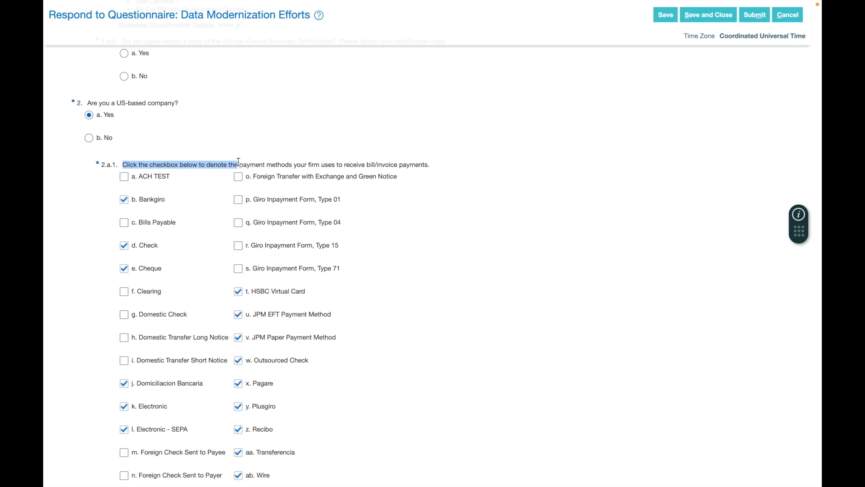
scroll(238, 162, "down", 5)
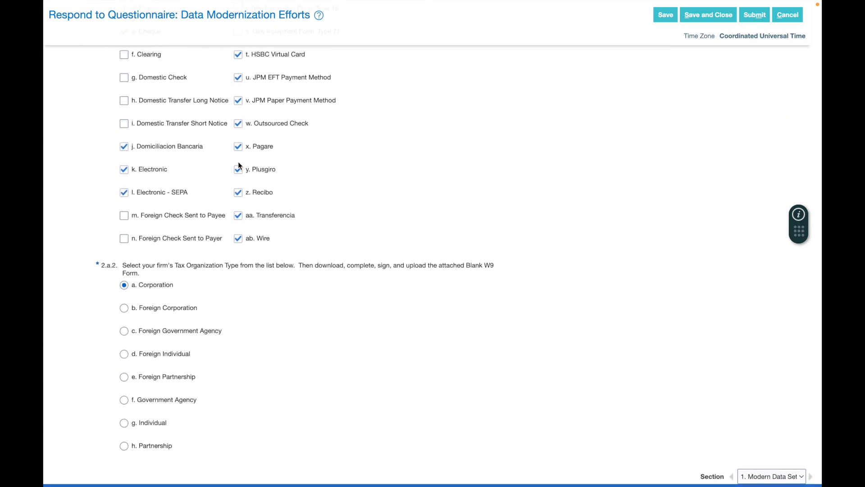
left_click_drag(152, 269, 305, 271)
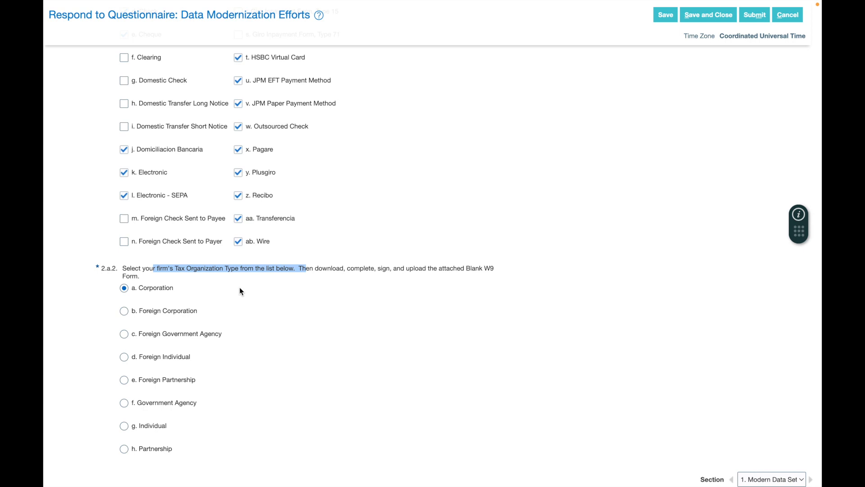
left_click_drag(315, 268, 403, 265)
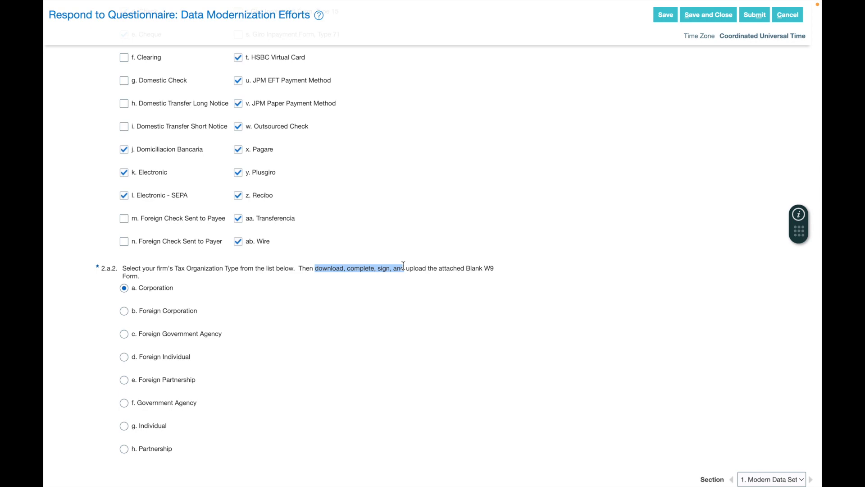
scroll(403, 266, "up", 20)
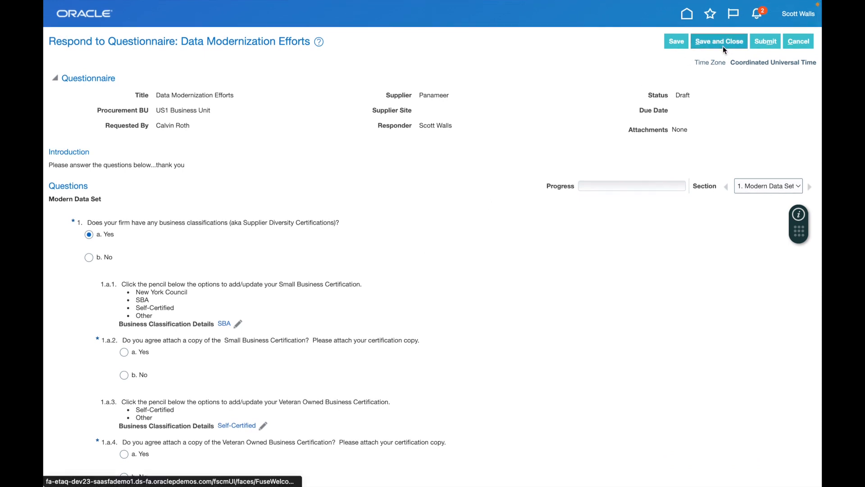
Save the draft, try to submit, then answer 'a. Yes' to question 1.a.2.
left_click(680, 43)
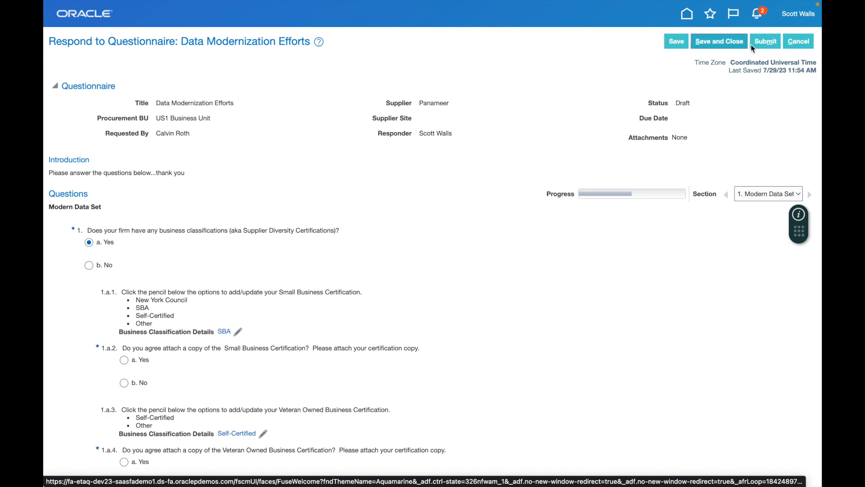
left_click(764, 42)
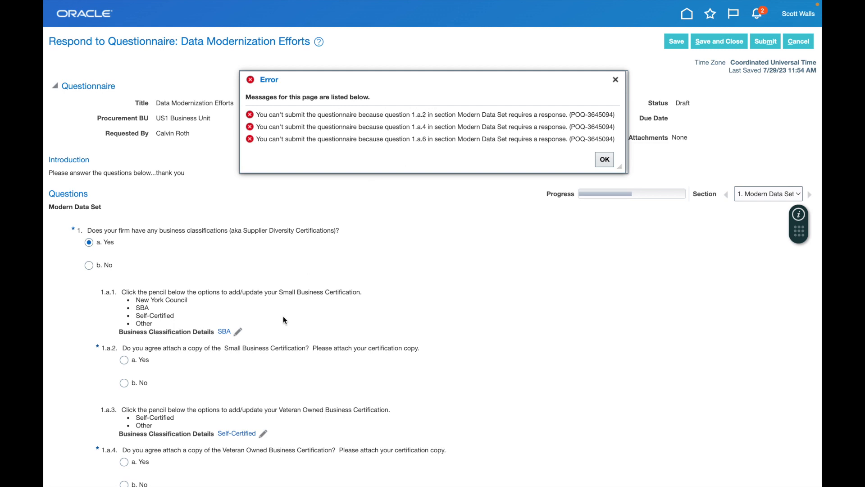
left_click(138, 362)
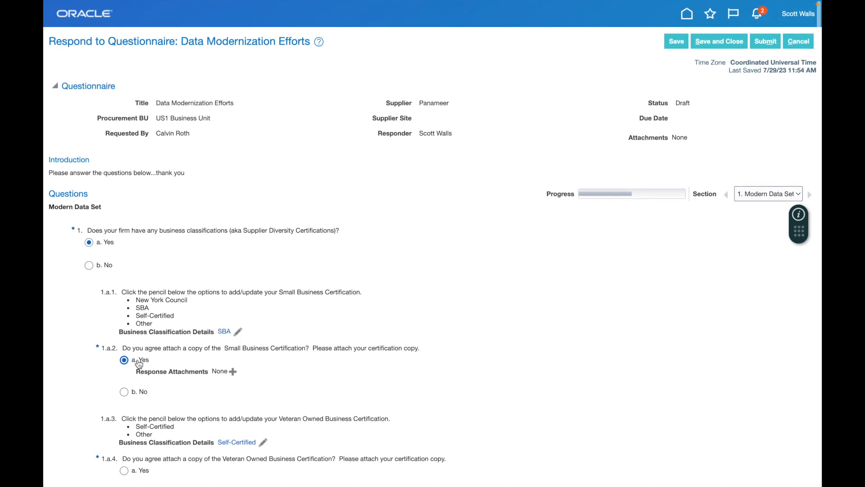
Attach 'About OCP - 2020 (1).pdf' to question 1.a.2 with category From Supplier.
left_click(234, 373)
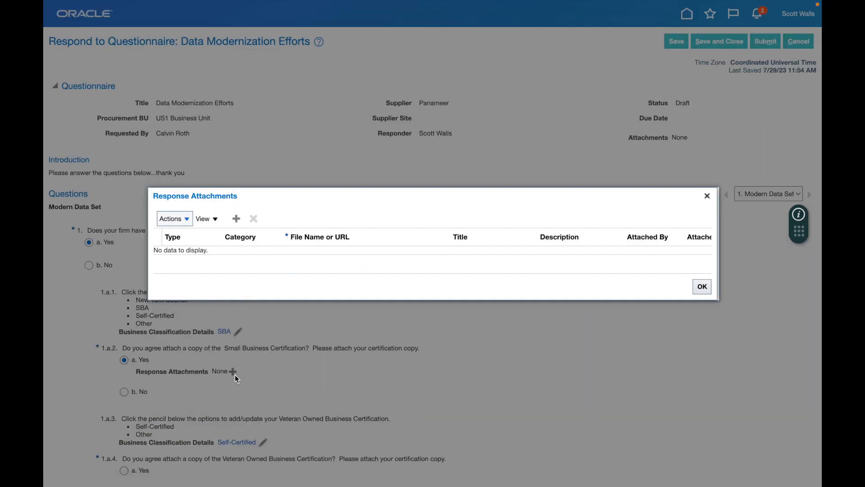
left_click(237, 224)
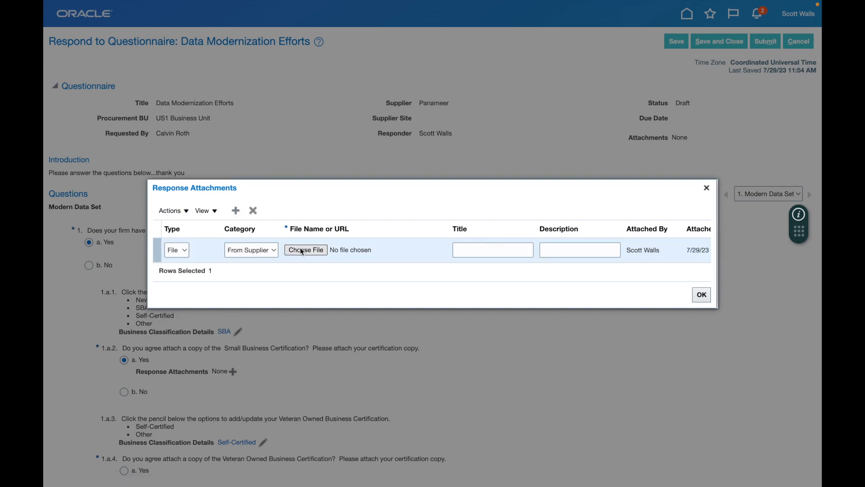
left_click(304, 249)
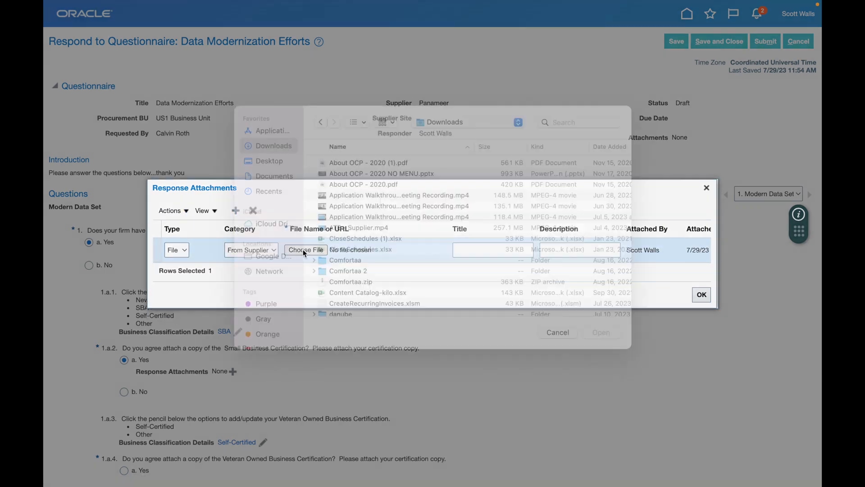
double_click(384, 177)
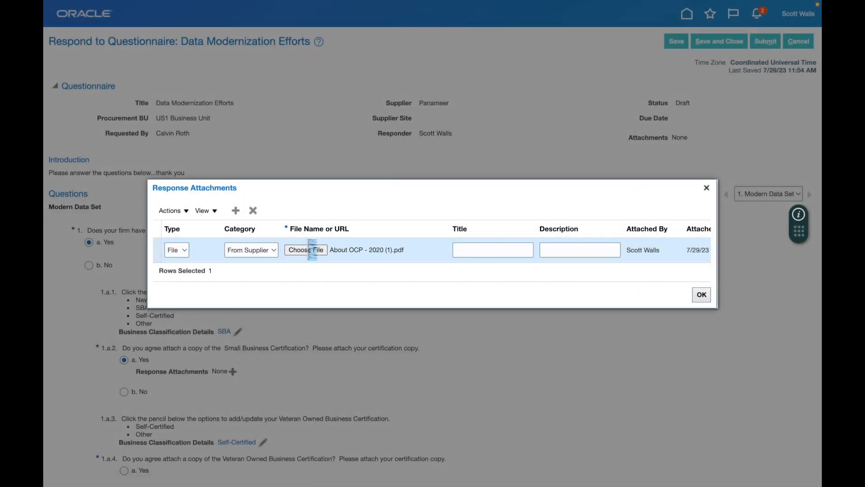
left_click(249, 252)
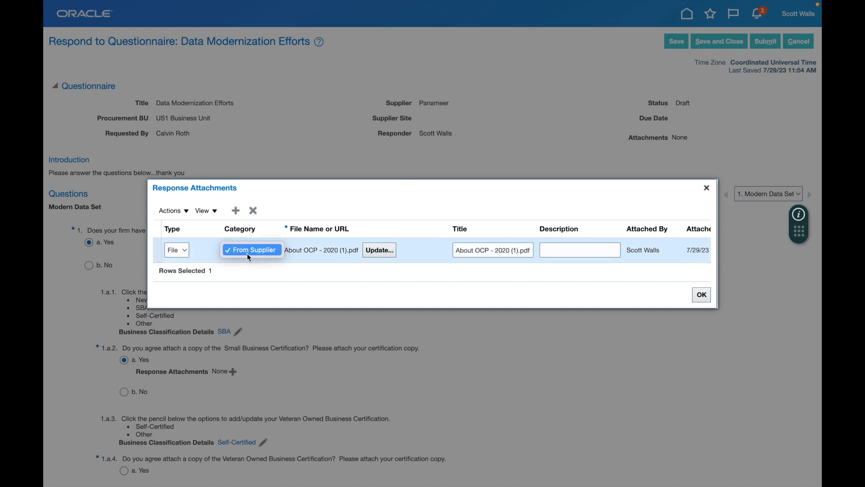
left_click(470, 247)
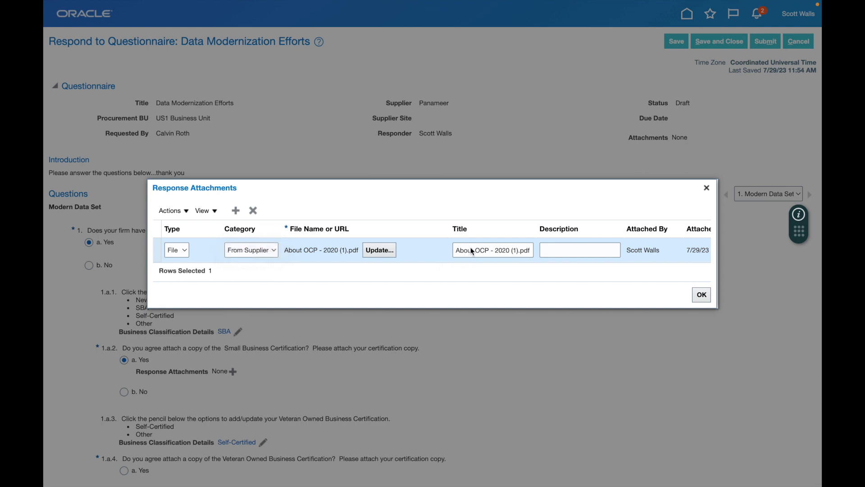
left_click(698, 294)
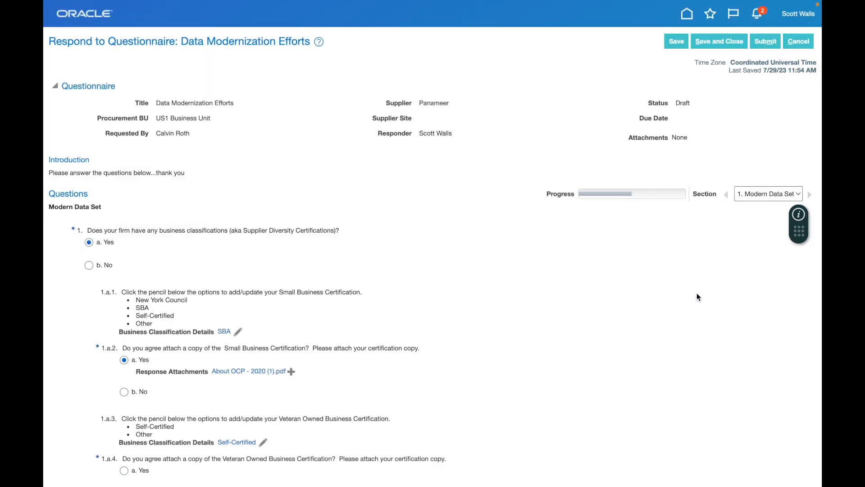
Mark questions 1.a.4 and 1.a.6 as 'b. No', save the draft, and submit the response.
scroll(460, 347, "down", 3)
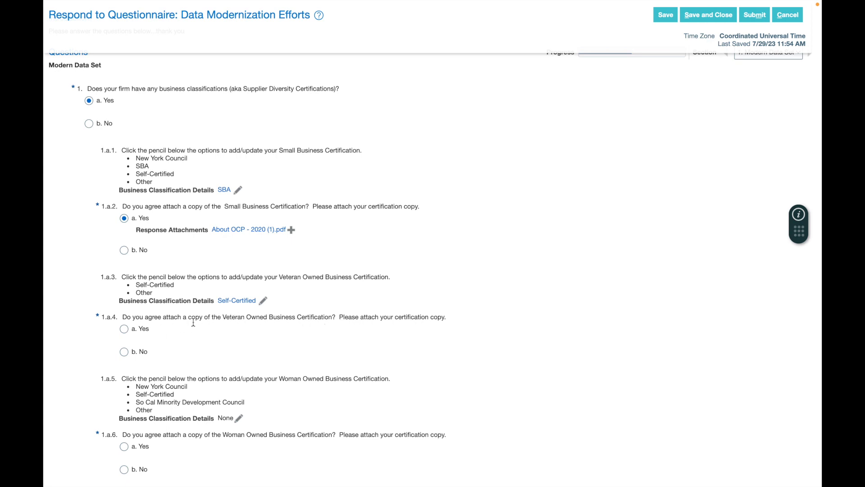
left_click(124, 352)
scroll(126, 354, "down", 5)
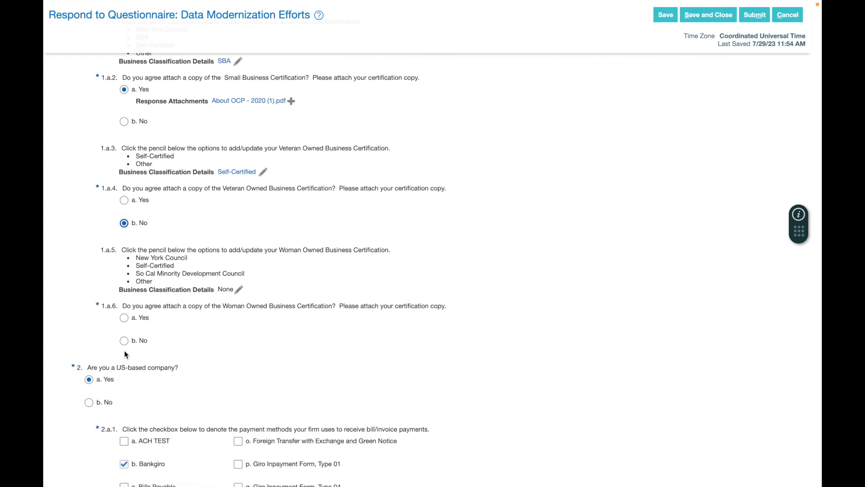
left_click(125, 341)
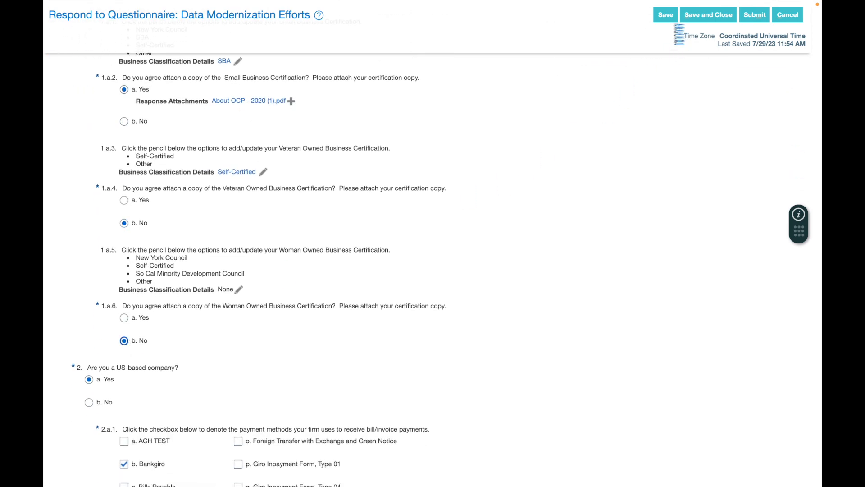
left_click(668, 16)
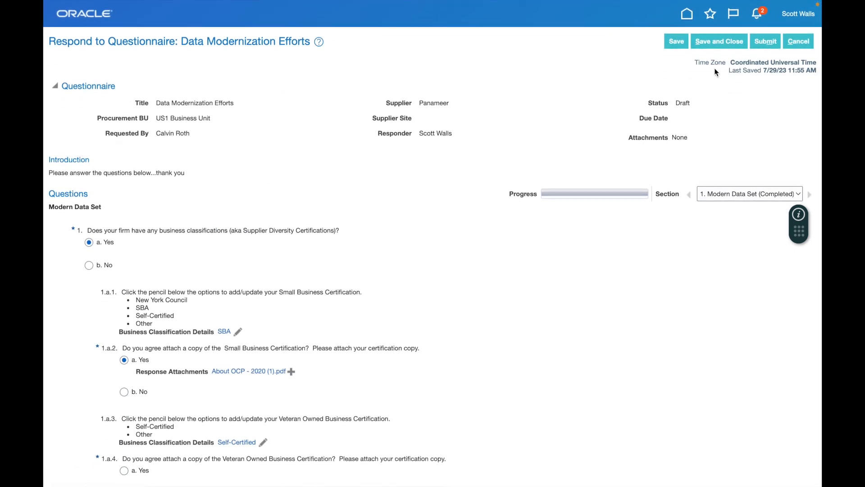
left_click(765, 43)
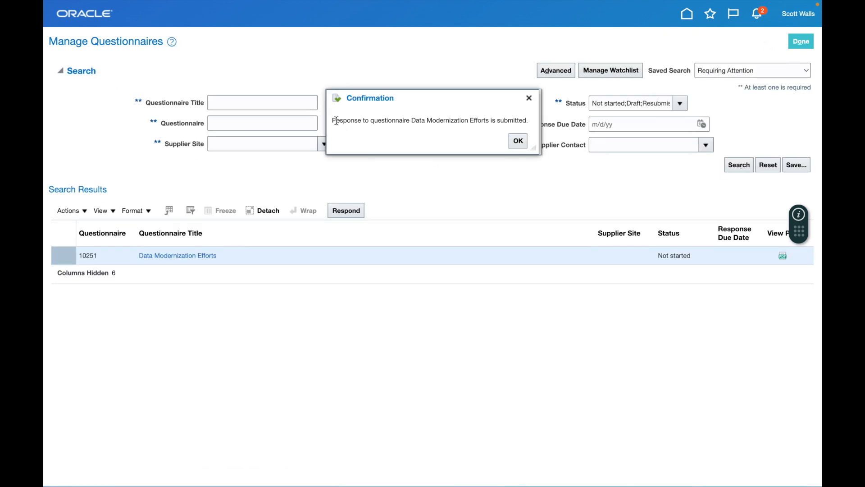
Highlight the questionnaire submission confirmation message.
left_click_drag(336, 121, 429, 123)
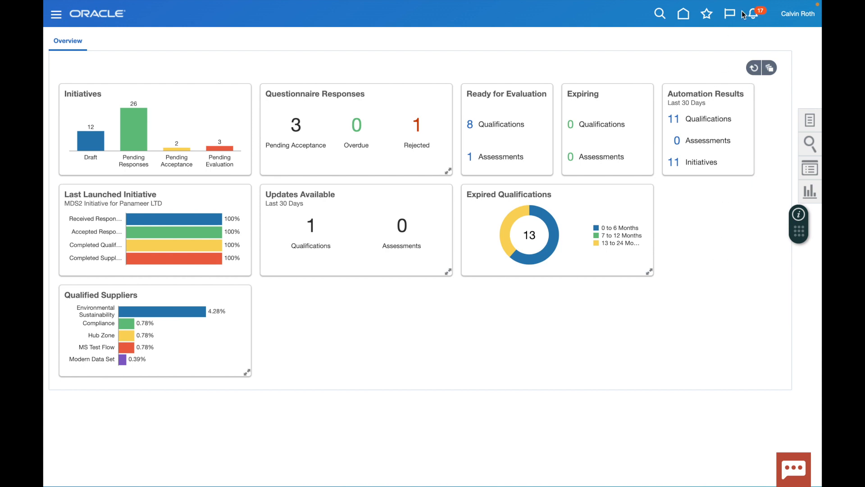
From notifications, open Panameer's questionnaire 10251 response notice and proceed to Review Response.
left_click(757, 17)
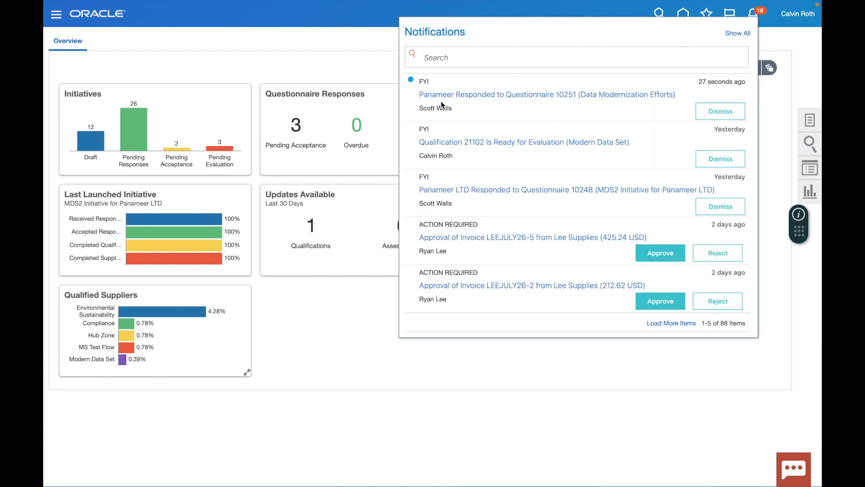
left_click(590, 96)
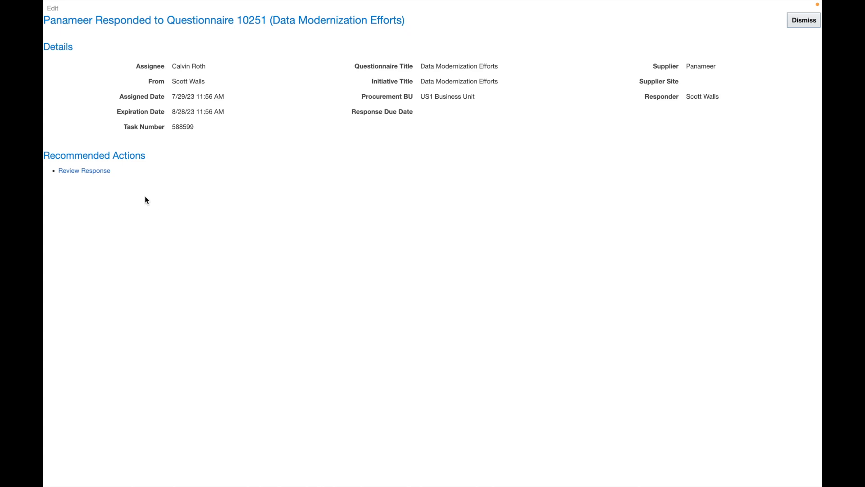
left_click(99, 171)
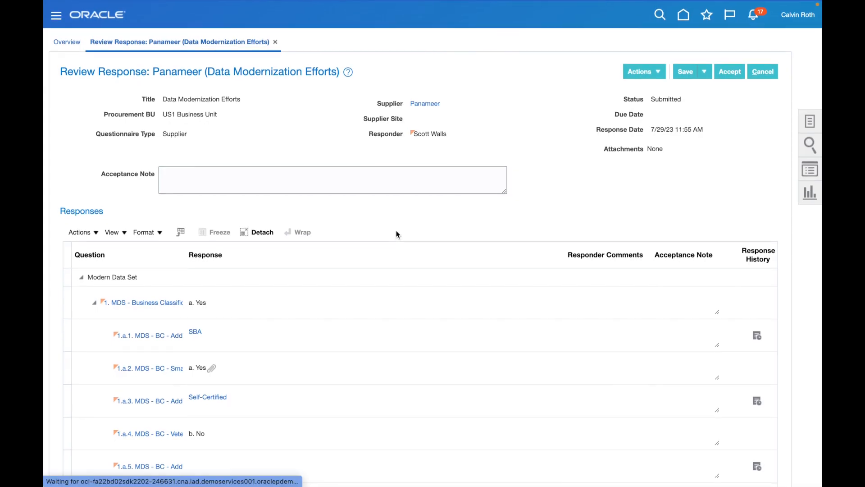
Scroll through Panameer's Responses table and look at the Actions menu without choosing anything.
scroll(396, 231, "down", 2)
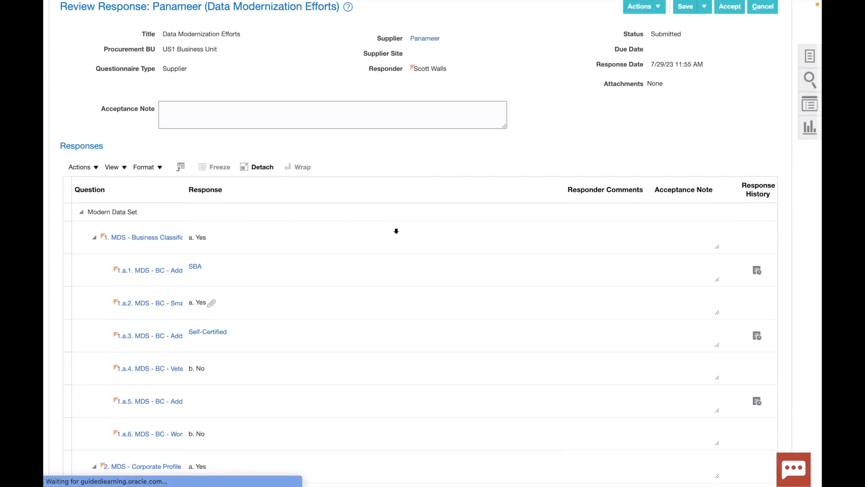
scroll(396, 231, "down", 10)
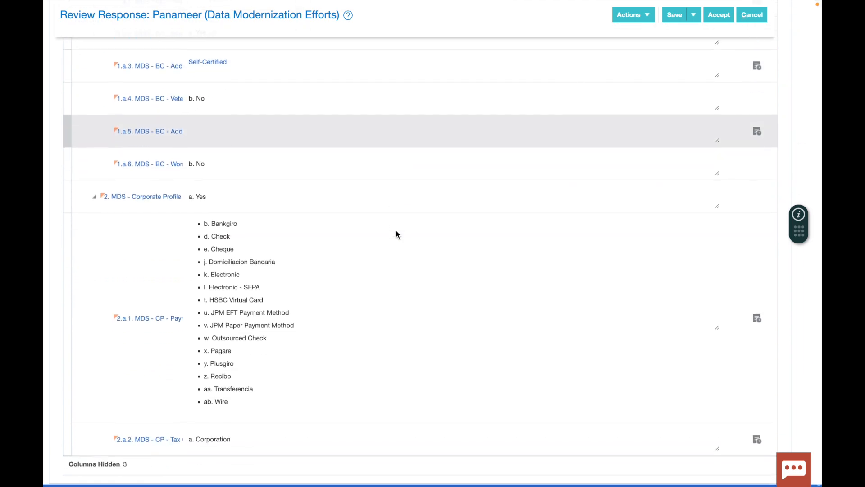
scroll(396, 233, "up", 8)
scroll(396, 233, "up", 5)
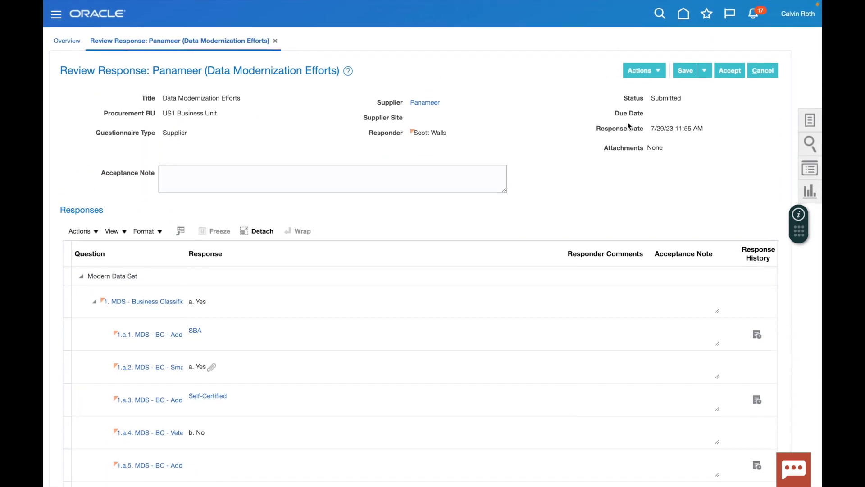
left_click(658, 71)
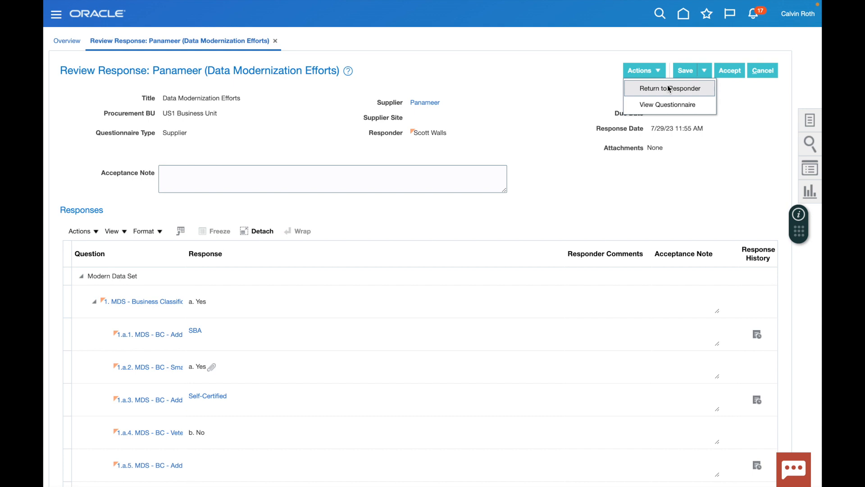
left_click(577, 96)
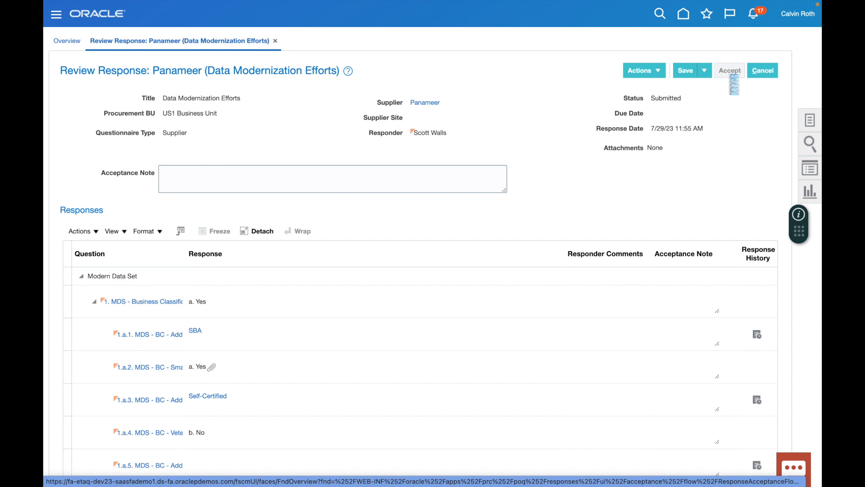
Accept Panameer's questionnaire response, which submits a supplier profile change request.
left_click(730, 77)
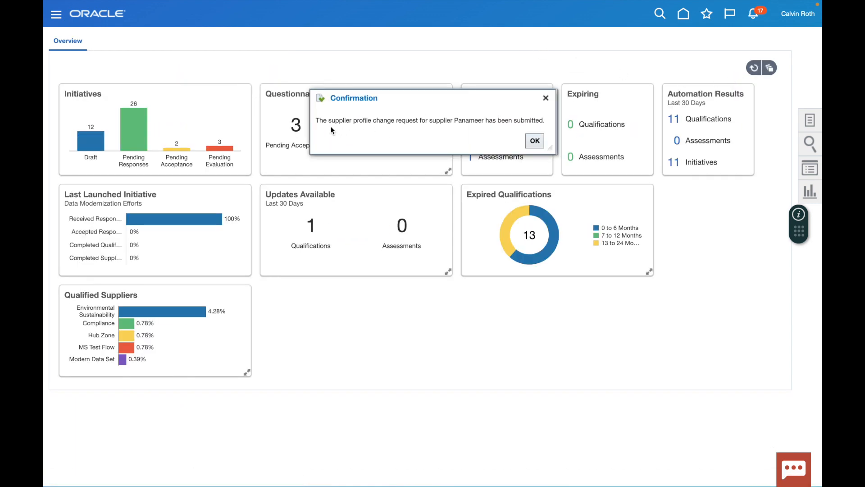
left_click_drag(322, 121, 536, 121)
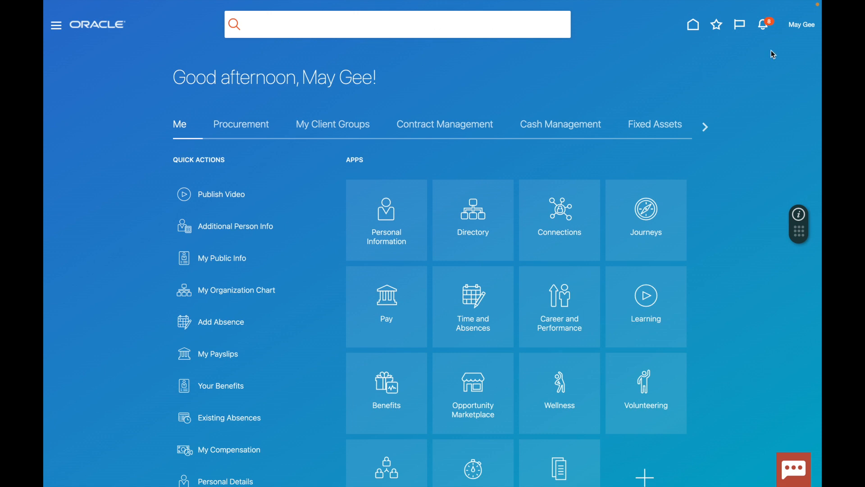
Open Supplier Profile Change Request 65040 for Panameer from the notifications list.
left_click(764, 25)
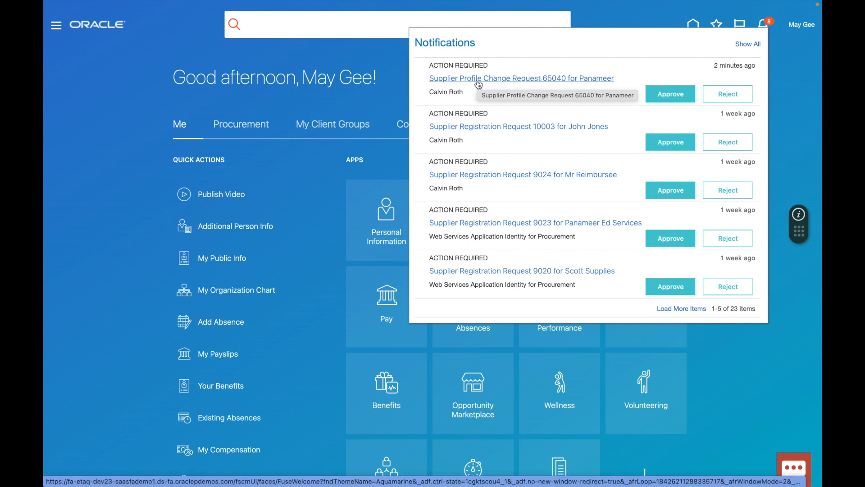
left_click(478, 79)
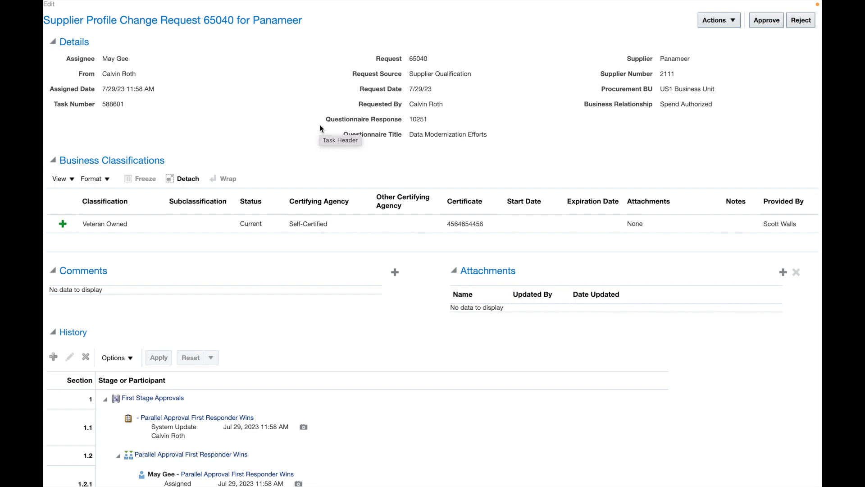
Review the Veteran Owned business classification and approve change request 65040.
scroll(320, 129, "down", 5)
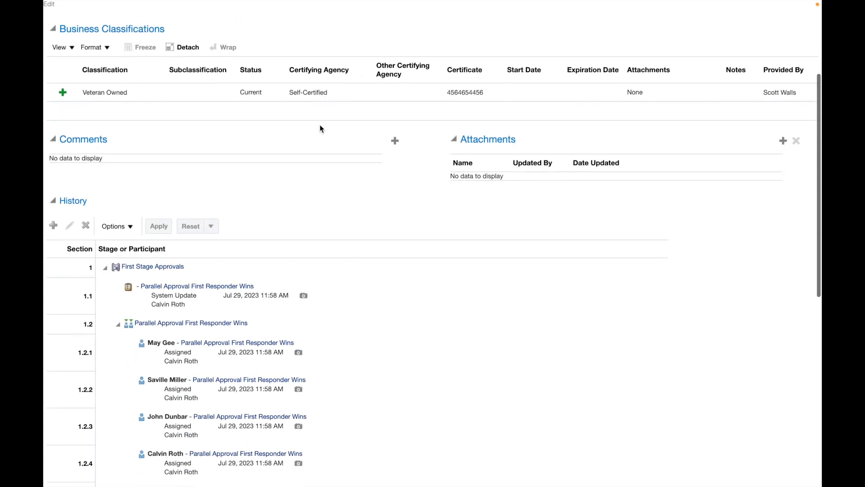
scroll(320, 129, "up", 4)
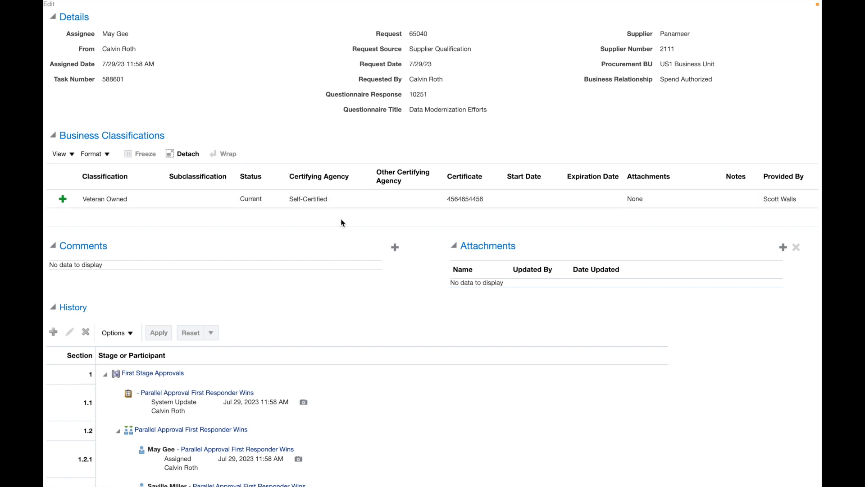
scroll(340, 221, "up", 1)
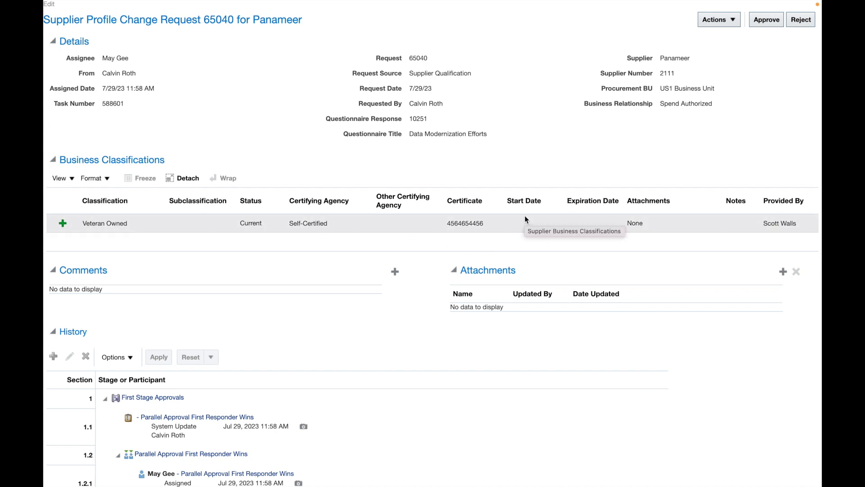
left_click(769, 20)
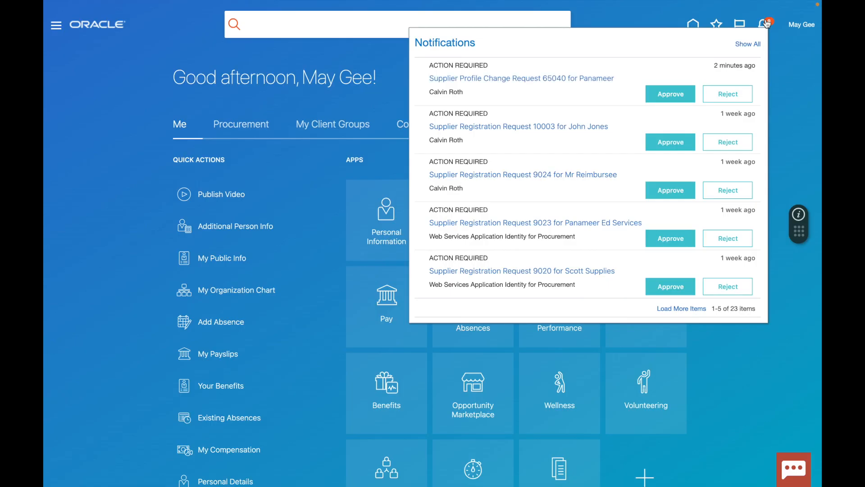
Close the Notifications panel to return to the buyer's home page.
left_click(801, 133)
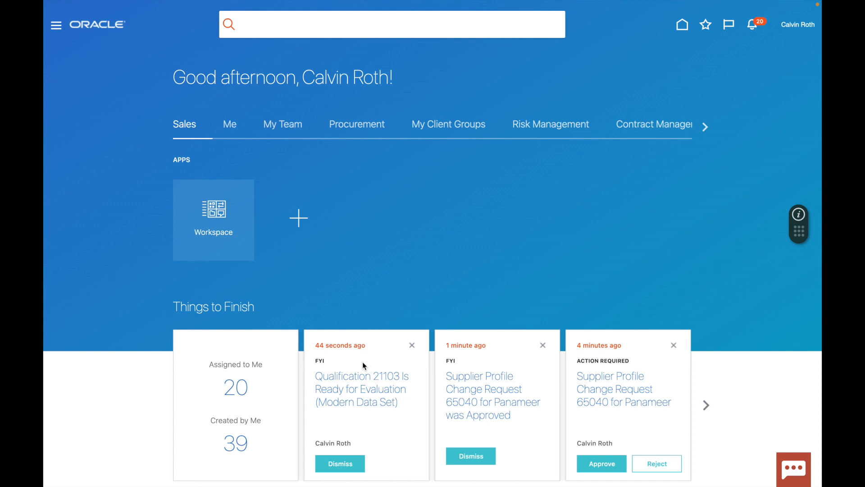
Go to Procurement > Supplier Qualification and open Manage Initiatives from Tasks.
left_click(359, 126)
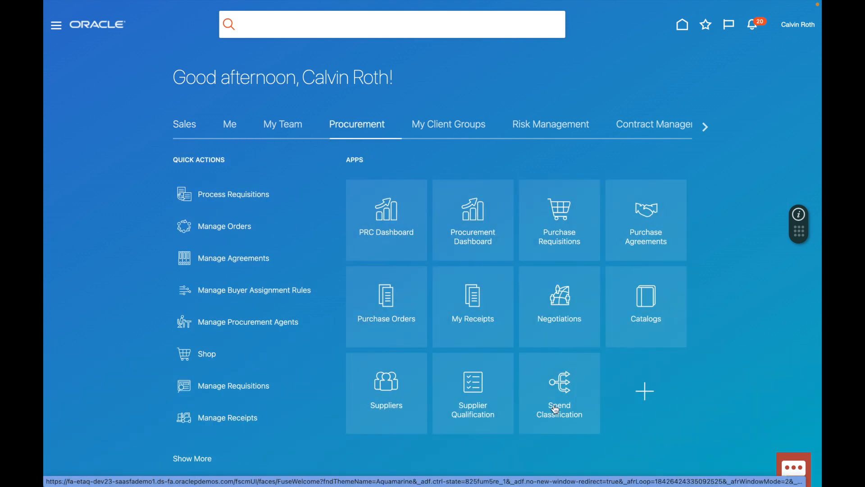
left_click(580, 323)
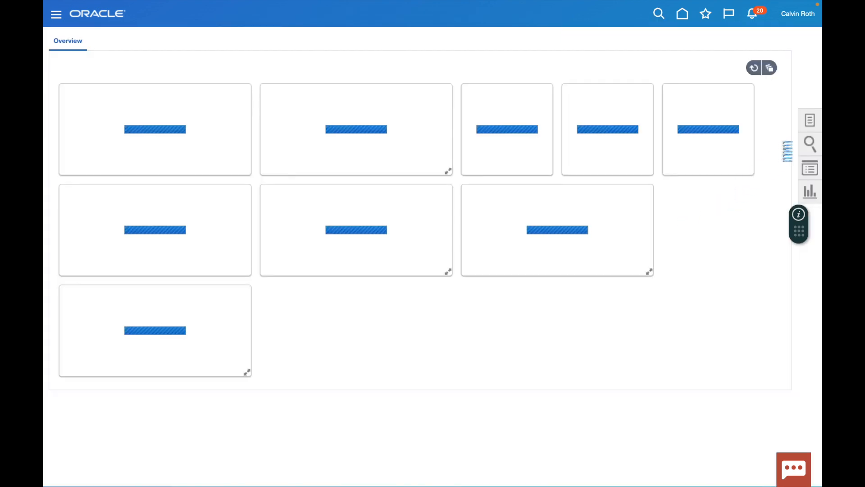
left_click(809, 122)
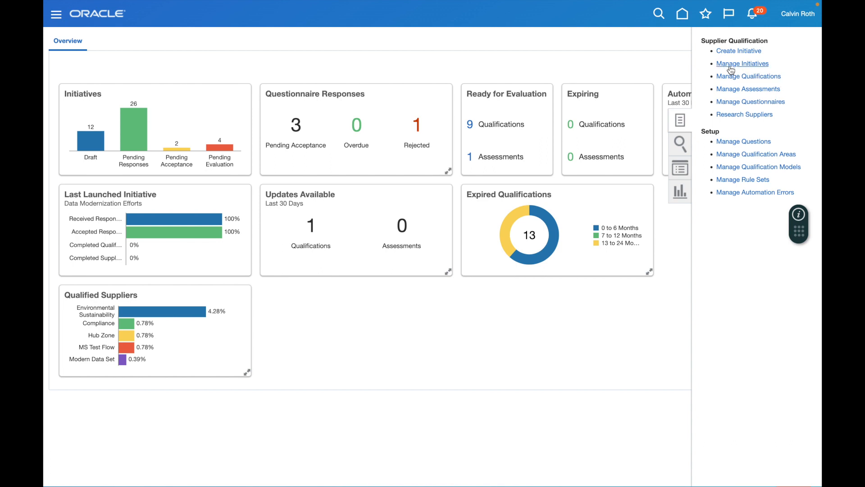
left_click(759, 64)
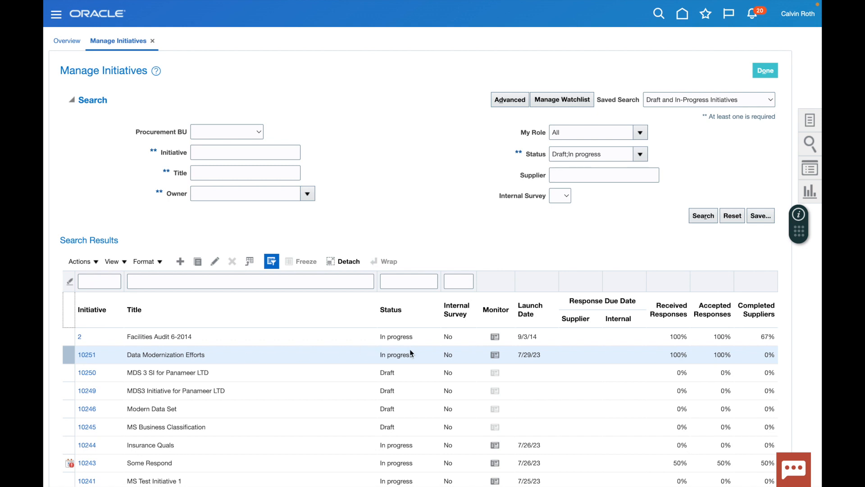
Monitor initiative 10251 and begin evaluating qualification 21103, Modern Data Set.
left_click(495, 355)
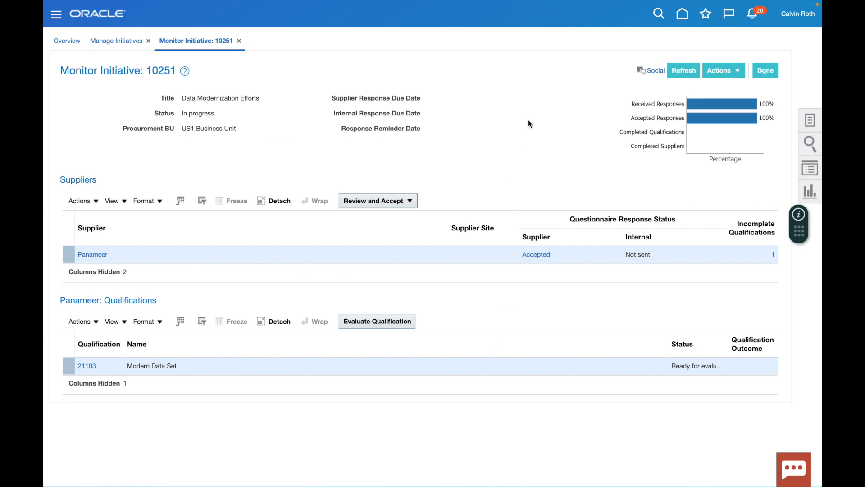
mouse_move(724, 112)
left_click_drag(672, 366, 718, 365)
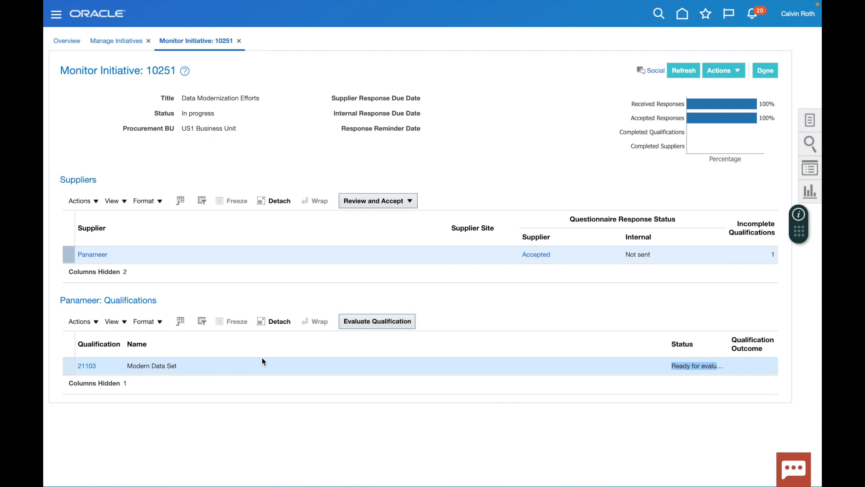
left_click(392, 326)
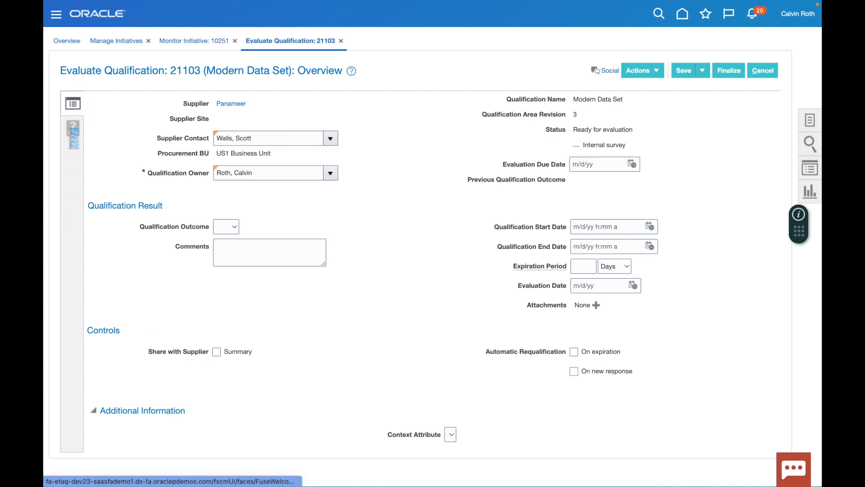
left_click(72, 130)
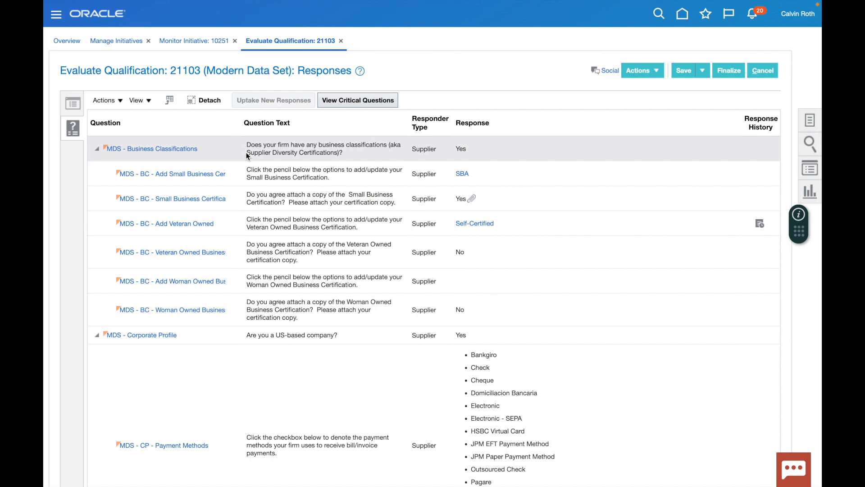
left_click(75, 104)
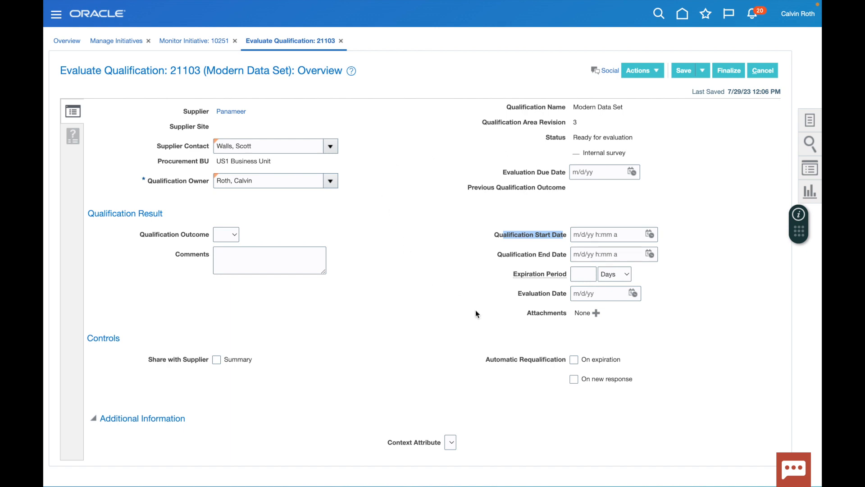
Set qualification start to 7/29/23 12:06 PM and end to 7/29/24 12:06 PM.
left_click(650, 234)
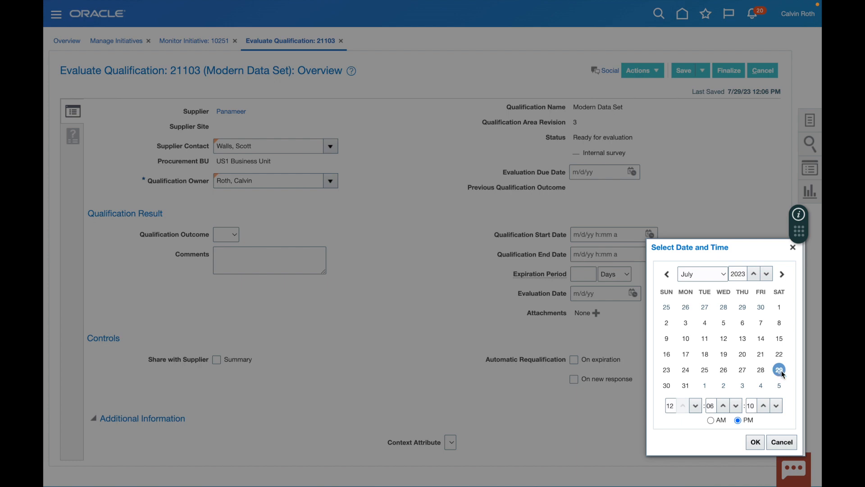
left_click(755, 442)
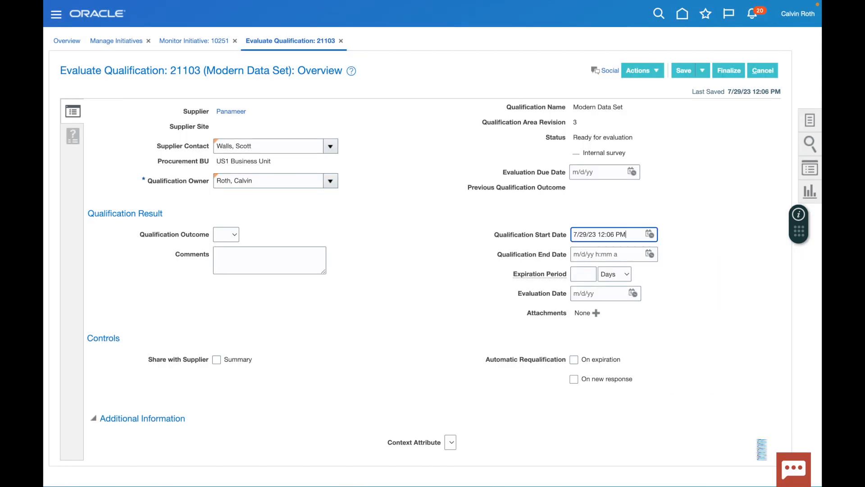
left_click(649, 254)
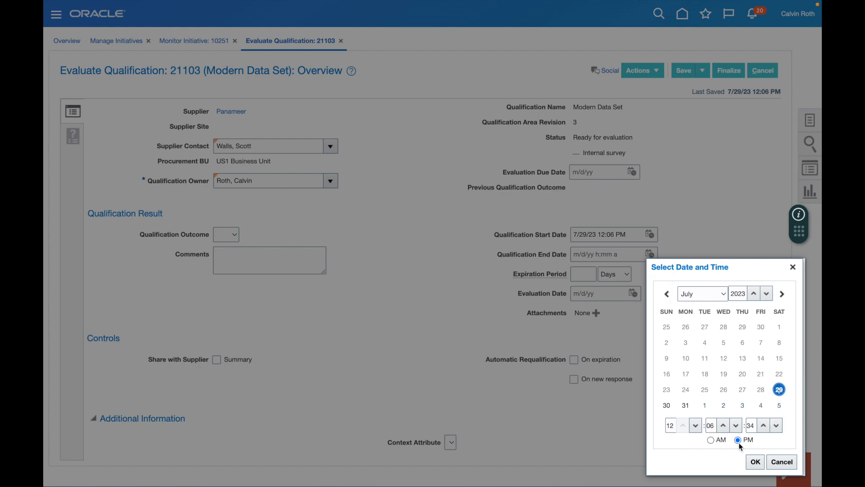
left_click(756, 461)
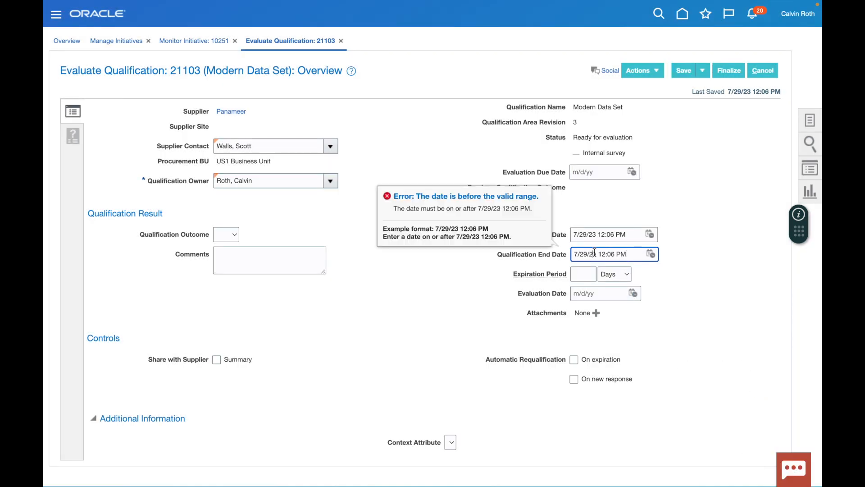
key("BackSpace")
type("4")
left_click(434, 331)
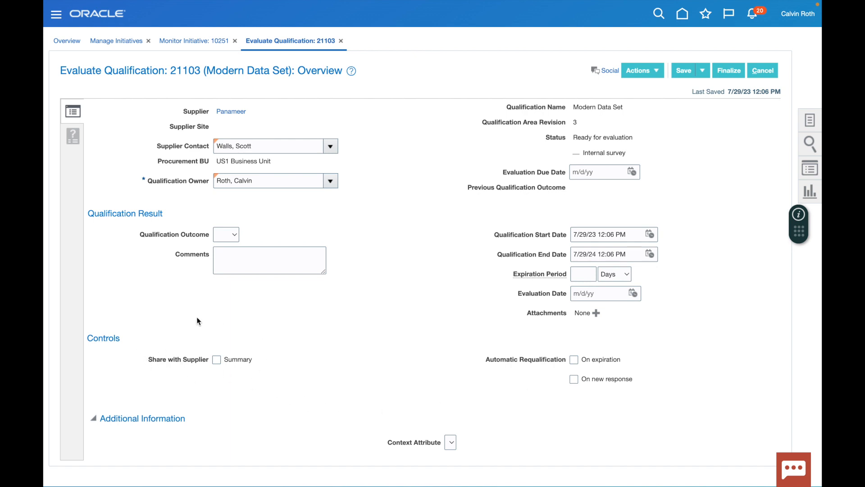
Share the summary with the supplier and set the qualification outcome to Pass.
left_click(217, 360)
left_click(233, 234)
left_click(231, 248)
left_click(233, 265)
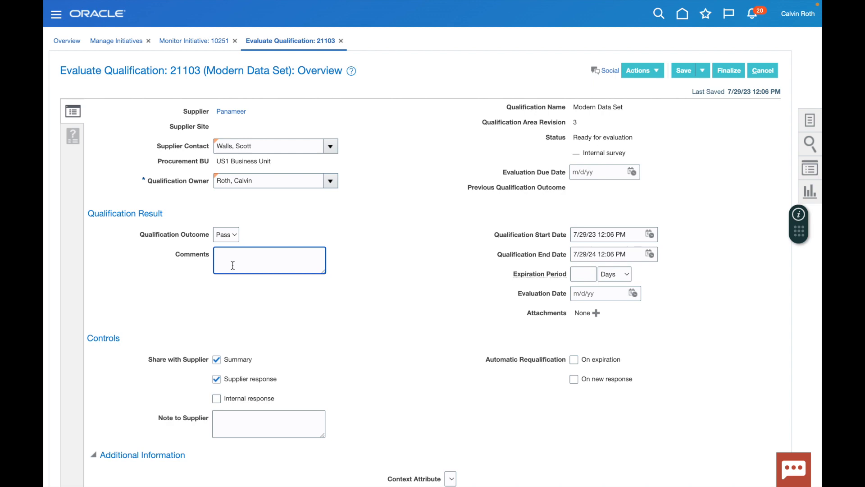
Review the supplier's responses, return to Overview and finalize the evaluation.
left_click(72, 135)
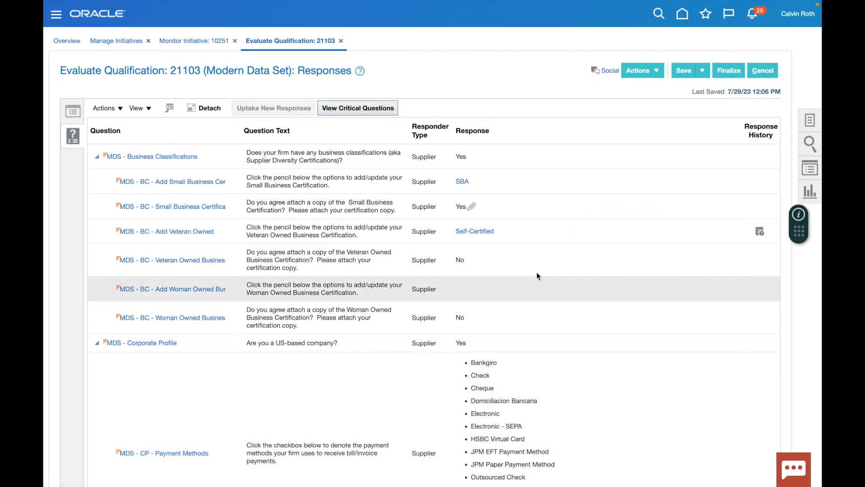
scroll(363, 386, "down", 3)
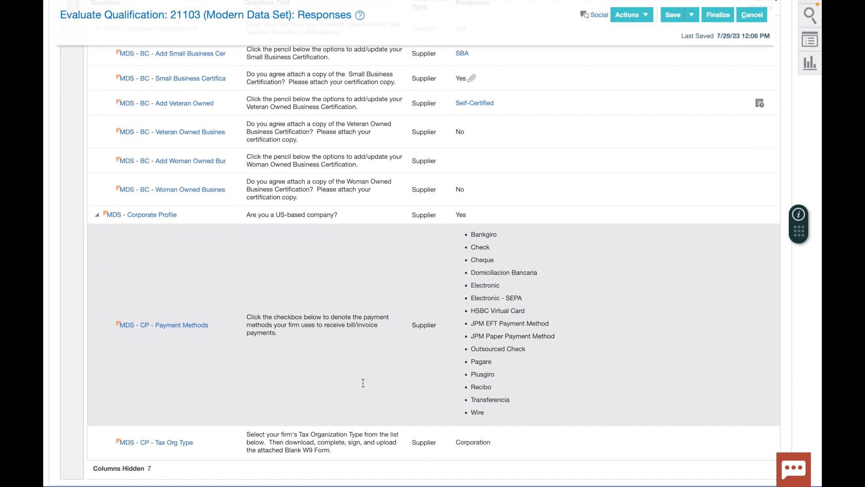
scroll(364, 387, "up", 2)
scroll(363, 386, "up", 1)
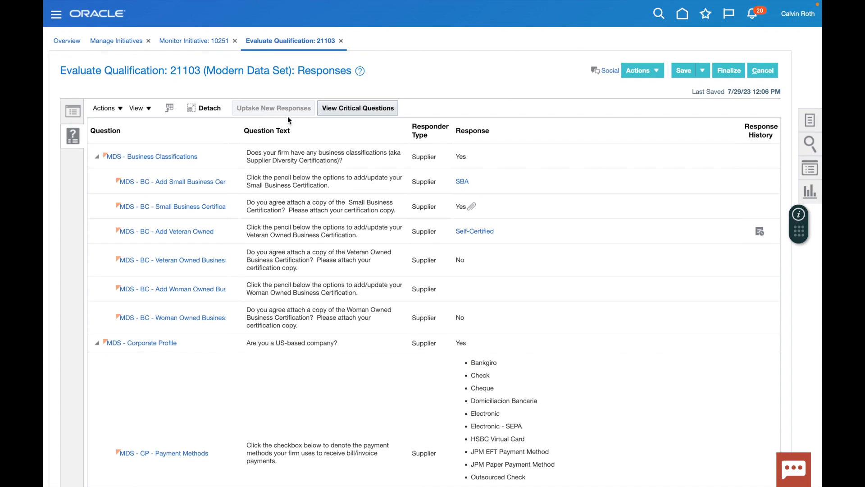
left_click(77, 115)
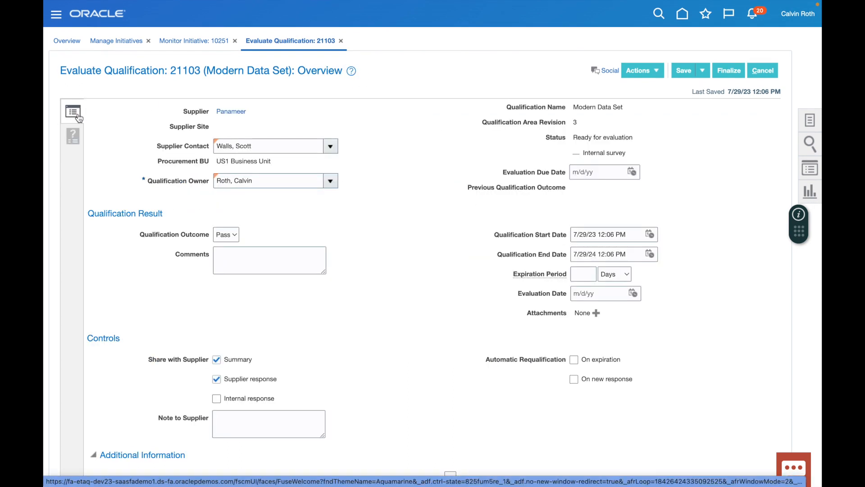
left_click(726, 72)
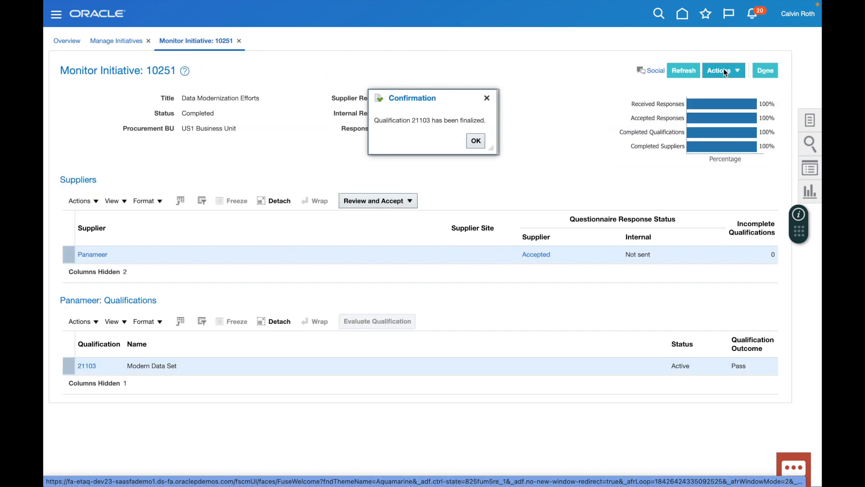
Confirm qualification 21103's finalization and close the initiative pages back to home.
left_click_drag(374, 120, 486, 121)
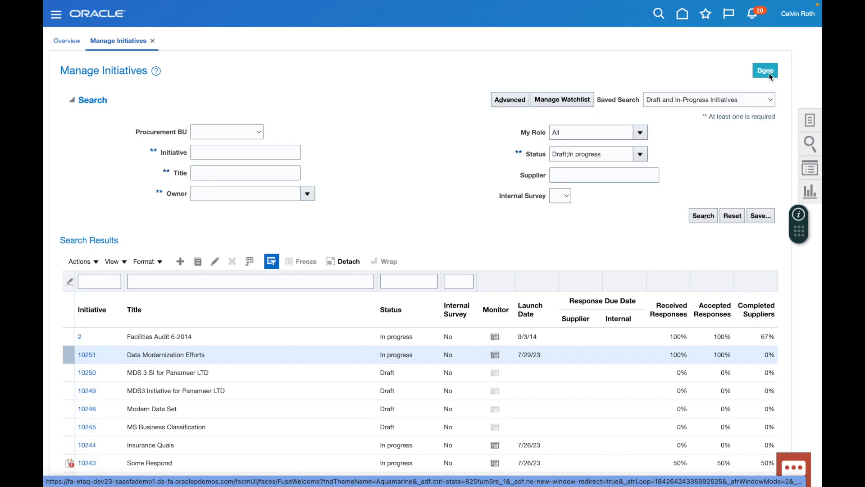
left_click(768, 71)
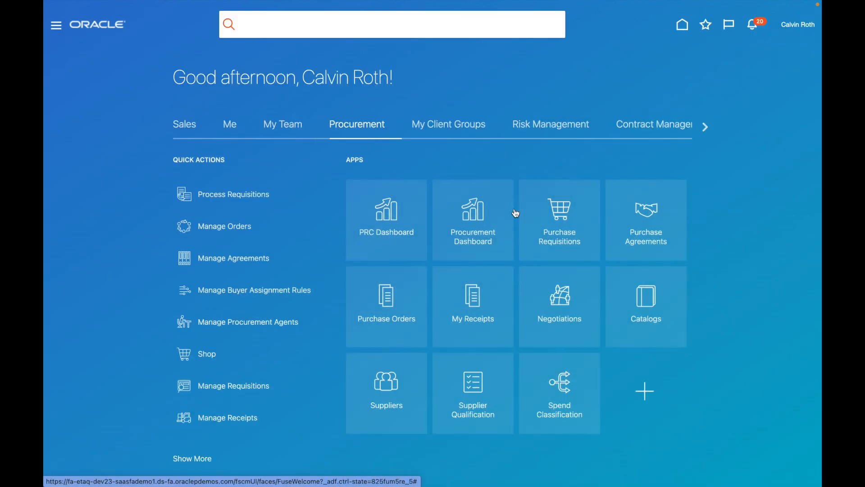
Open Manage Suppliers from the Suppliers work area tasks.
left_click(391, 385)
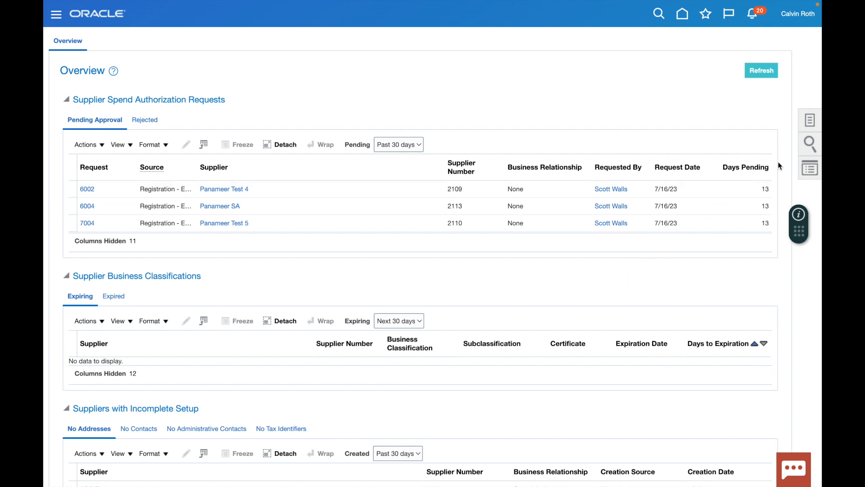
left_click(812, 121)
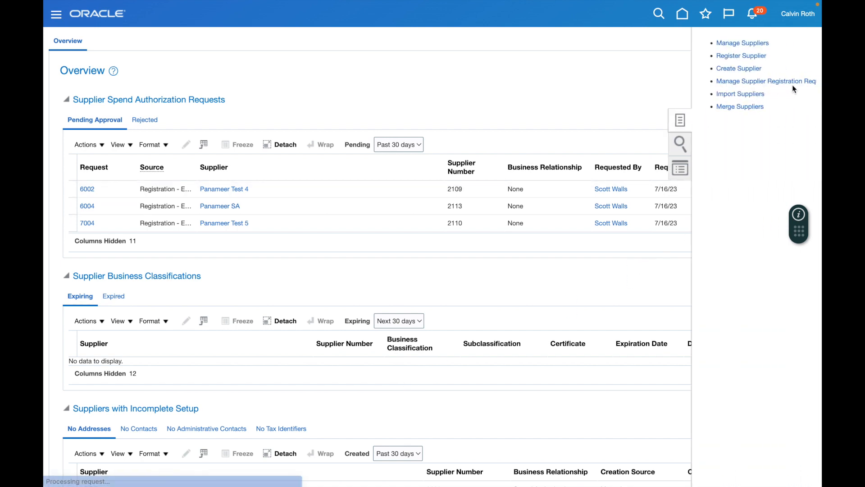
left_click(739, 43)
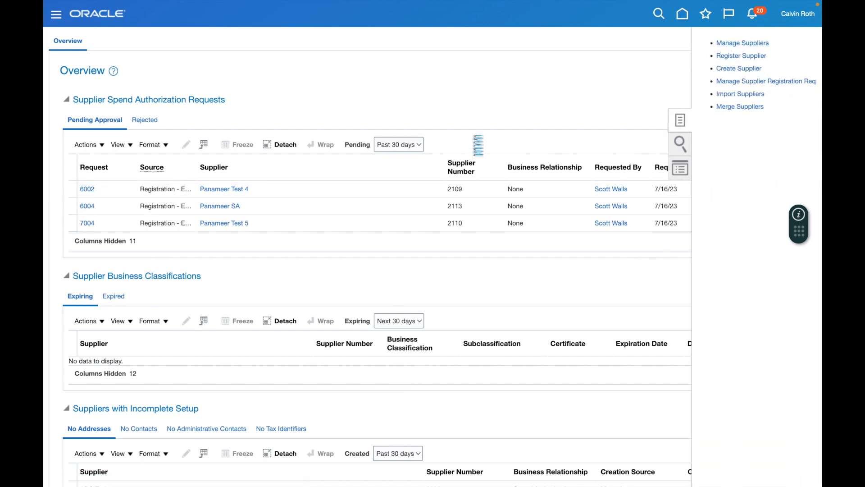
Search for keyword panameer and open Panameer's Qualifications tab.
left_click(291, 132)
type("p")
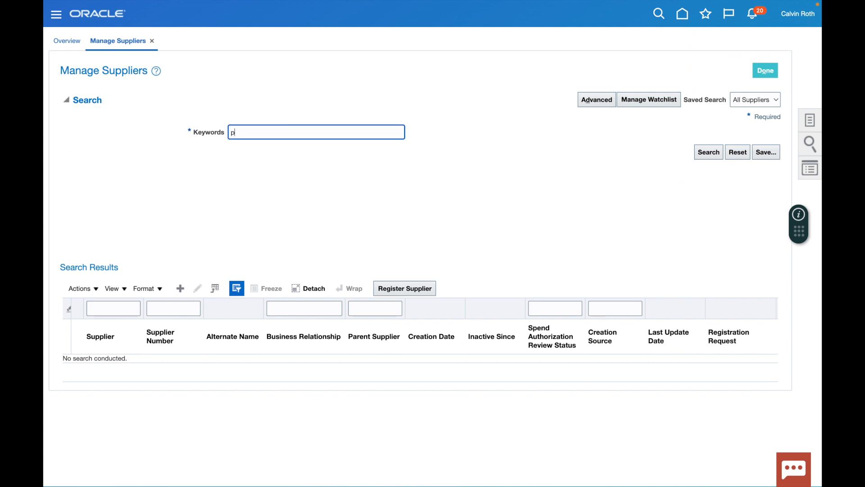
type("anamere")
key("BackSpace")
key("BackSpace")
type("er")
key("Return")
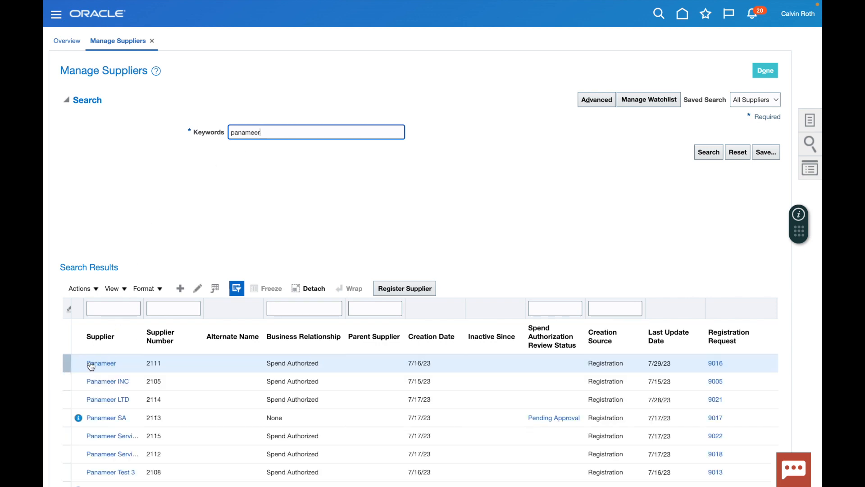
left_click(102, 364)
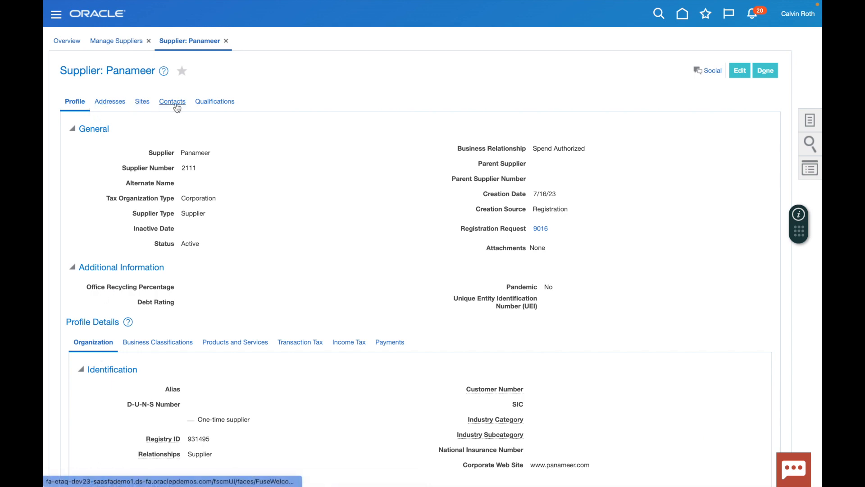
left_click(213, 107)
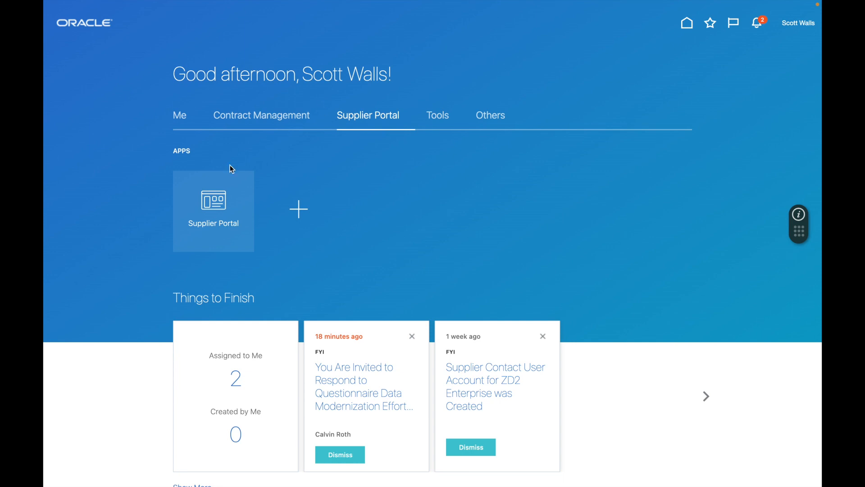
Enter the Supplier Portal and bring its Qualifications tasks into view.
left_click(217, 199)
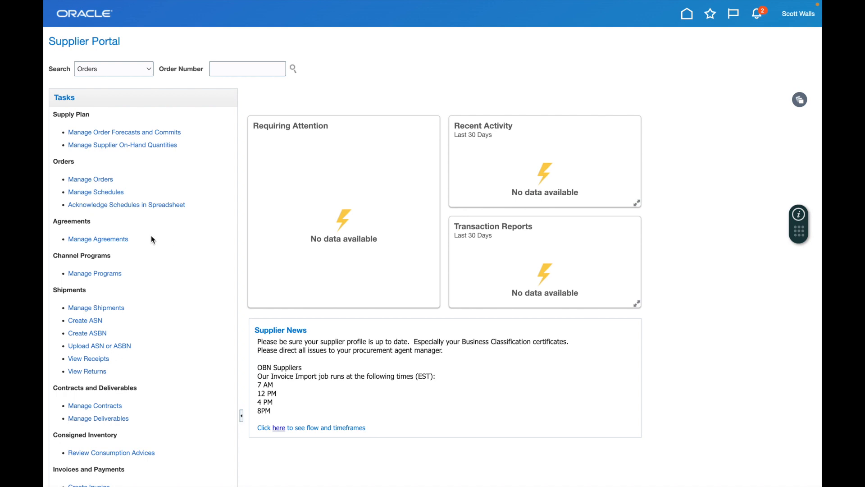
scroll(152, 238, "down", 6)
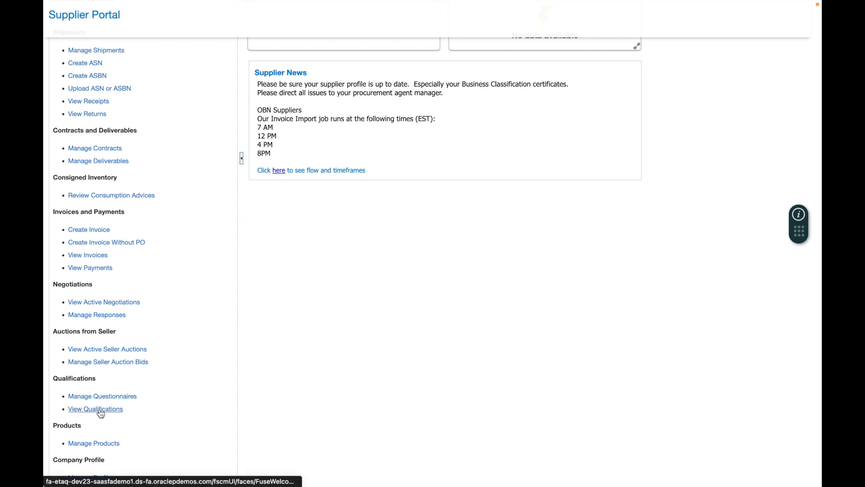
left_click_drag(65, 379, 96, 379)
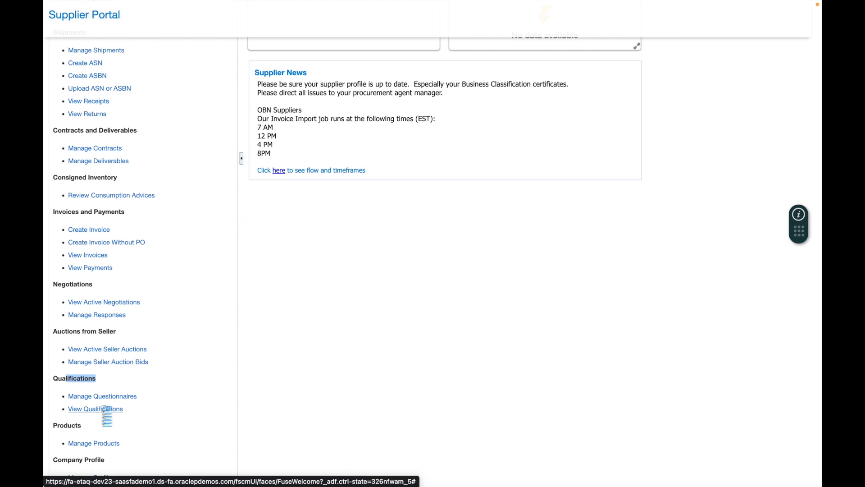
From View Qualifications, open qualification 21103 (Modern Data Set) and review its Pass outcome and responses.
left_click(106, 409)
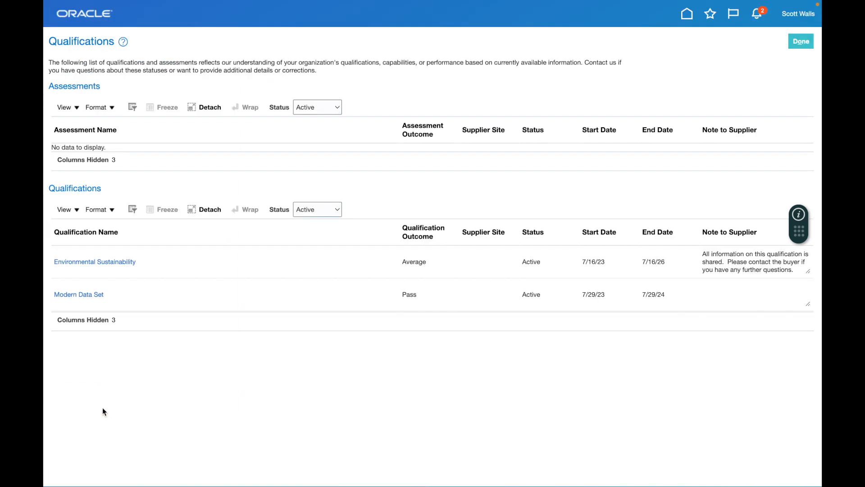
left_click(91, 300)
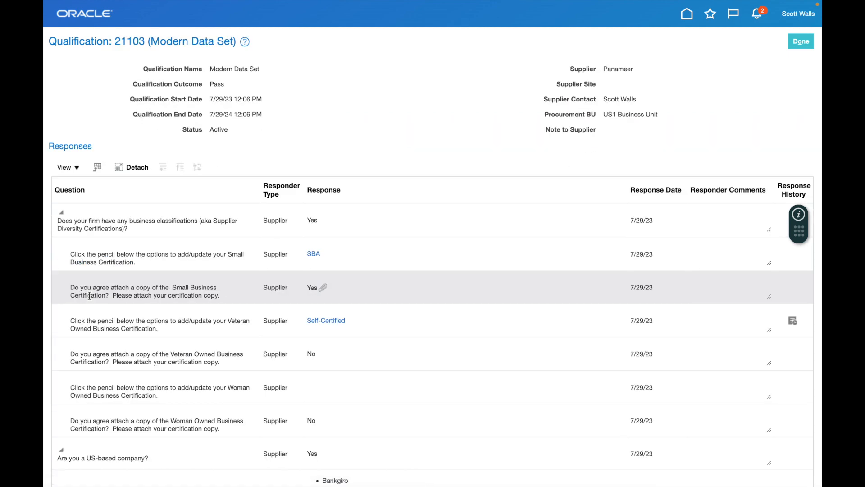
scroll(150, 260, "down", 5)
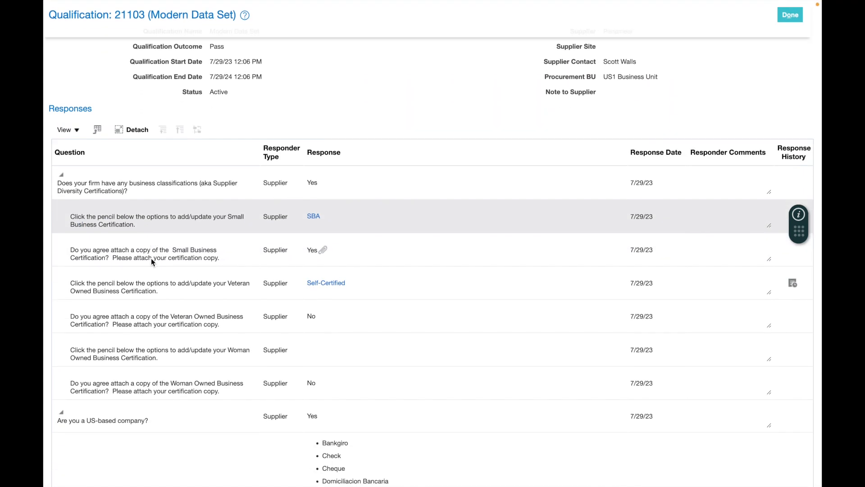
scroll(151, 258, "up", 5)
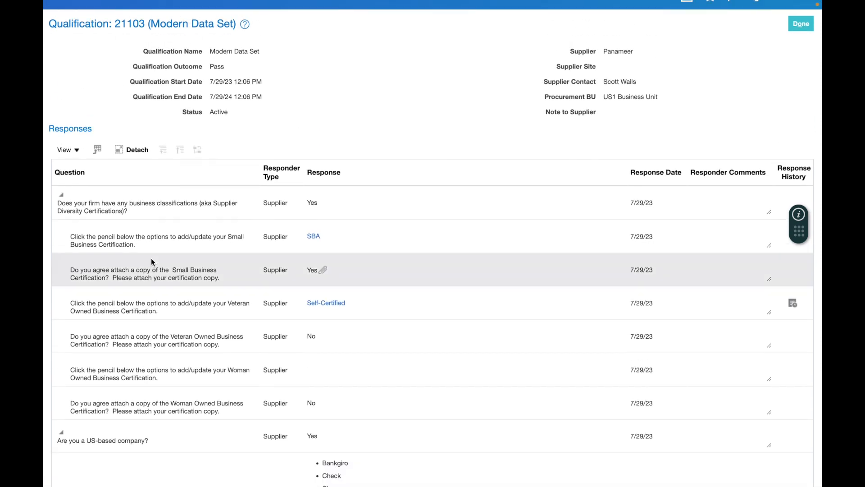